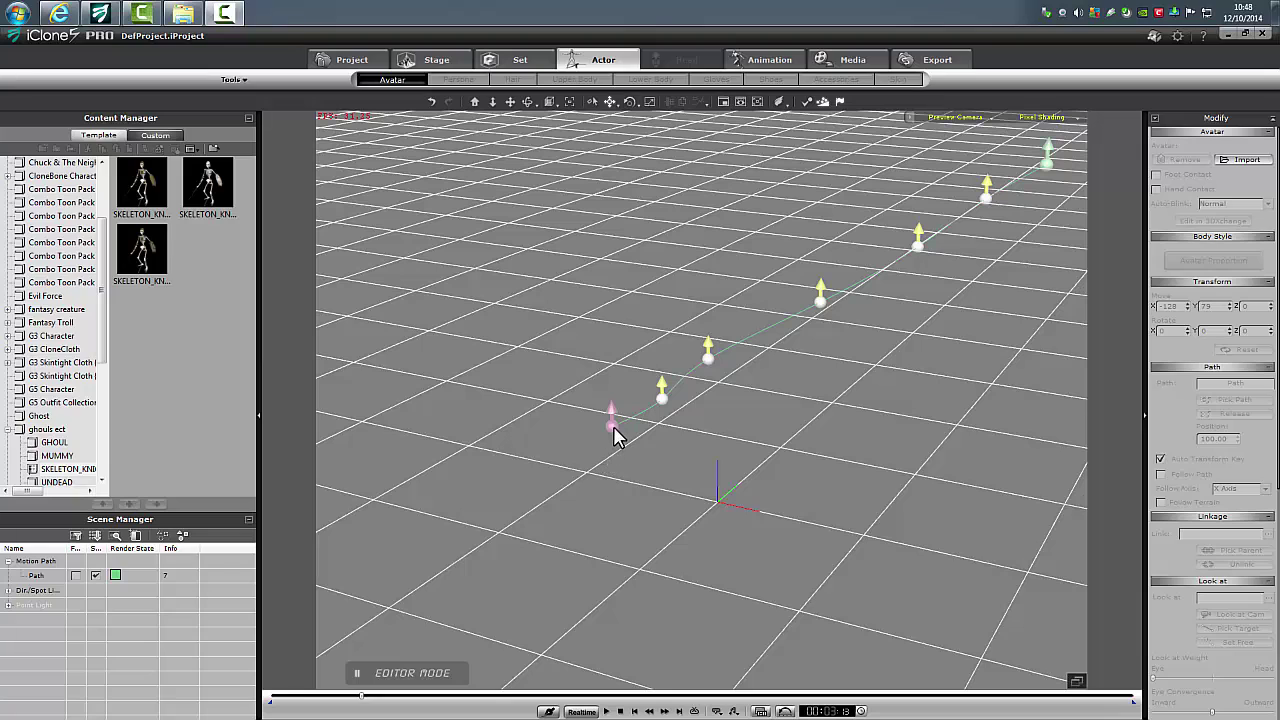
Step: Delete the existing motion path and start a new project without saving the current one
click(614, 435)
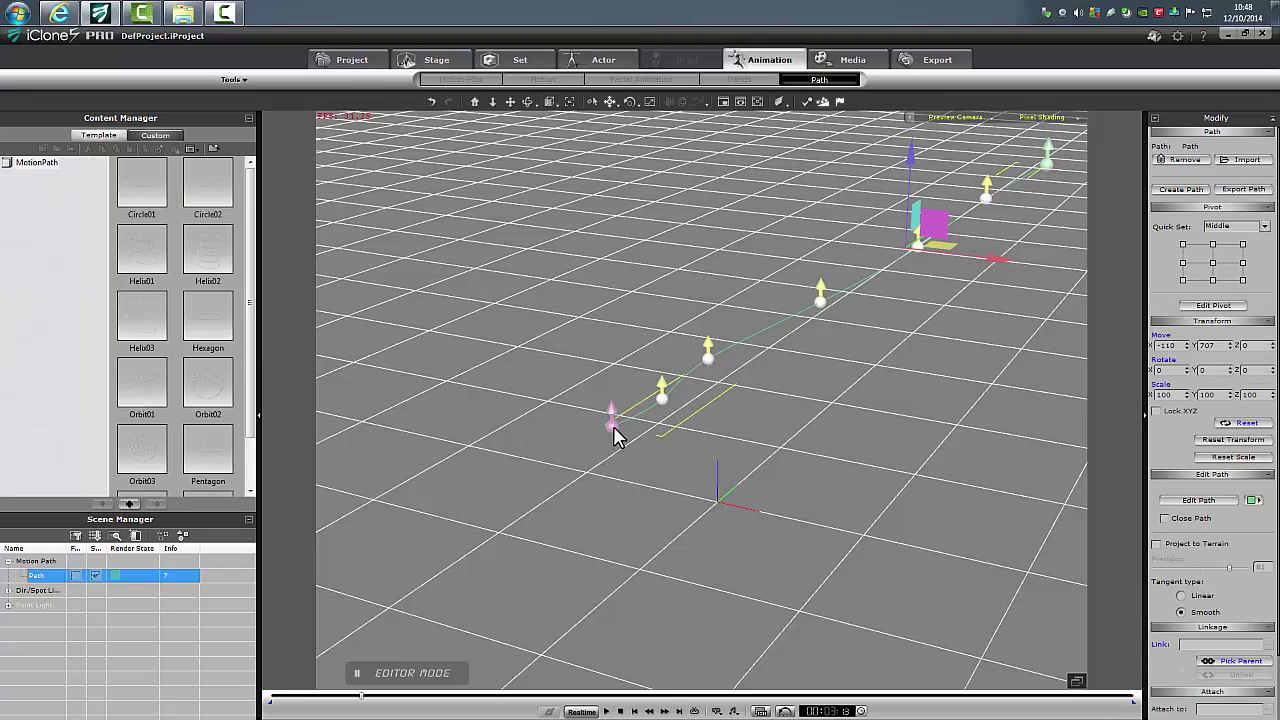
key(Delete)
click(362, 66)
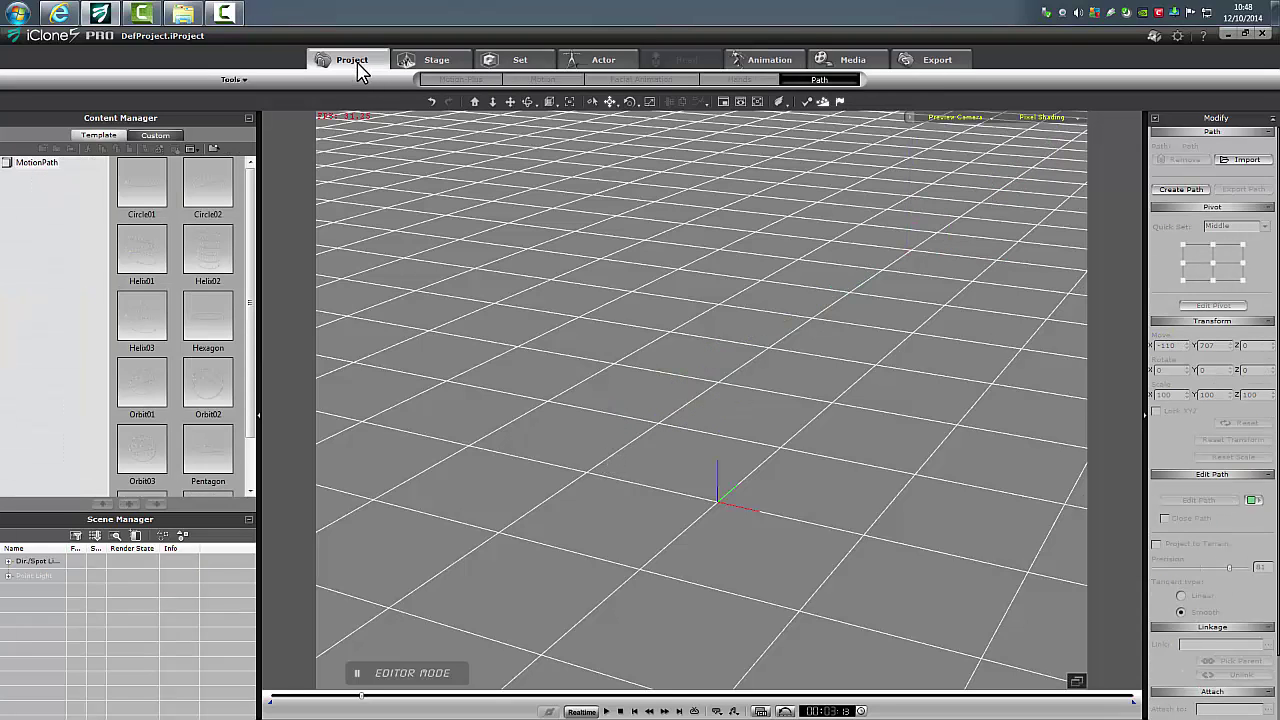
click(553, 81)
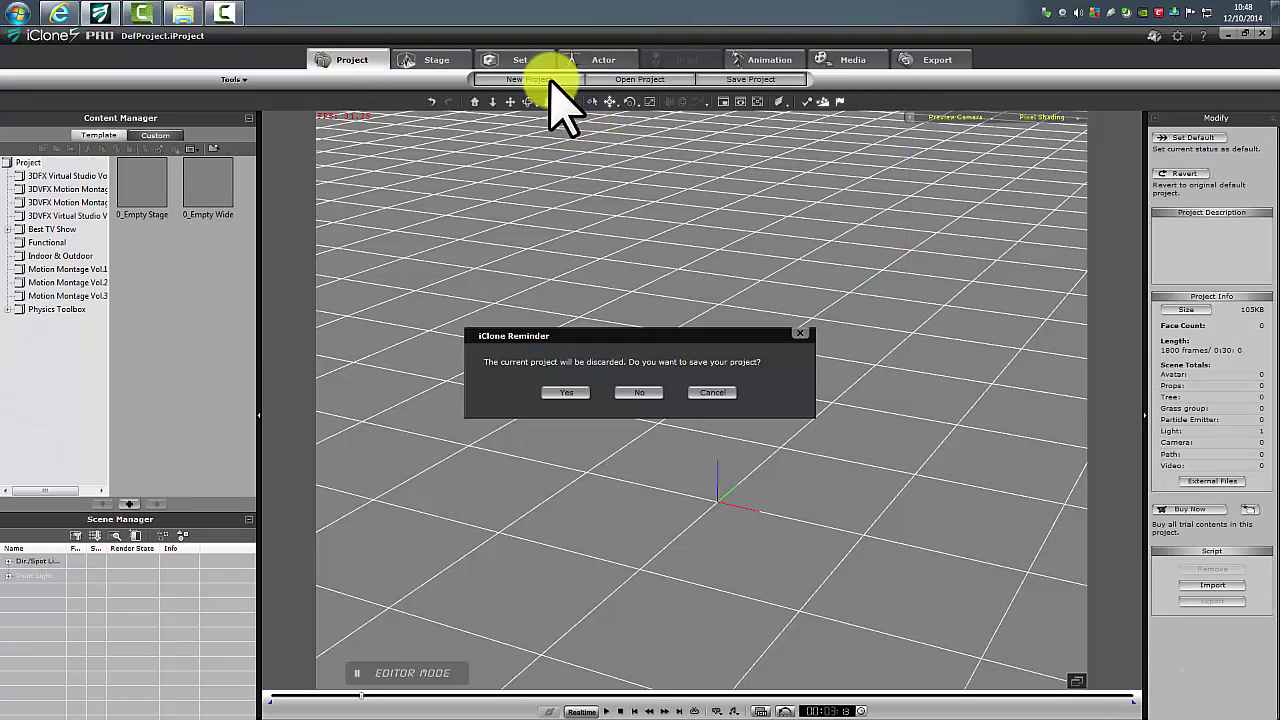
click(642, 390)
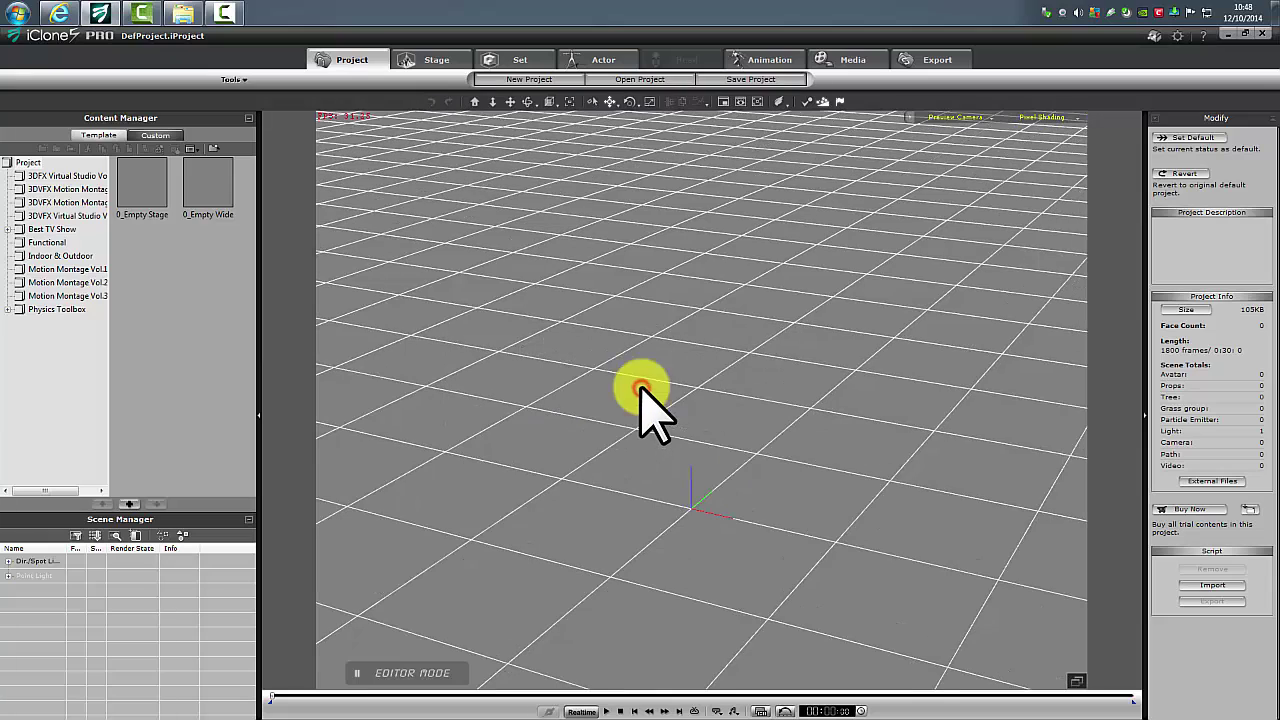
Step: Add the Bird - Blue Bird avatar from the Combo Toon Pack and move it to the far end of the grid, at about Y 966
click(606, 59)
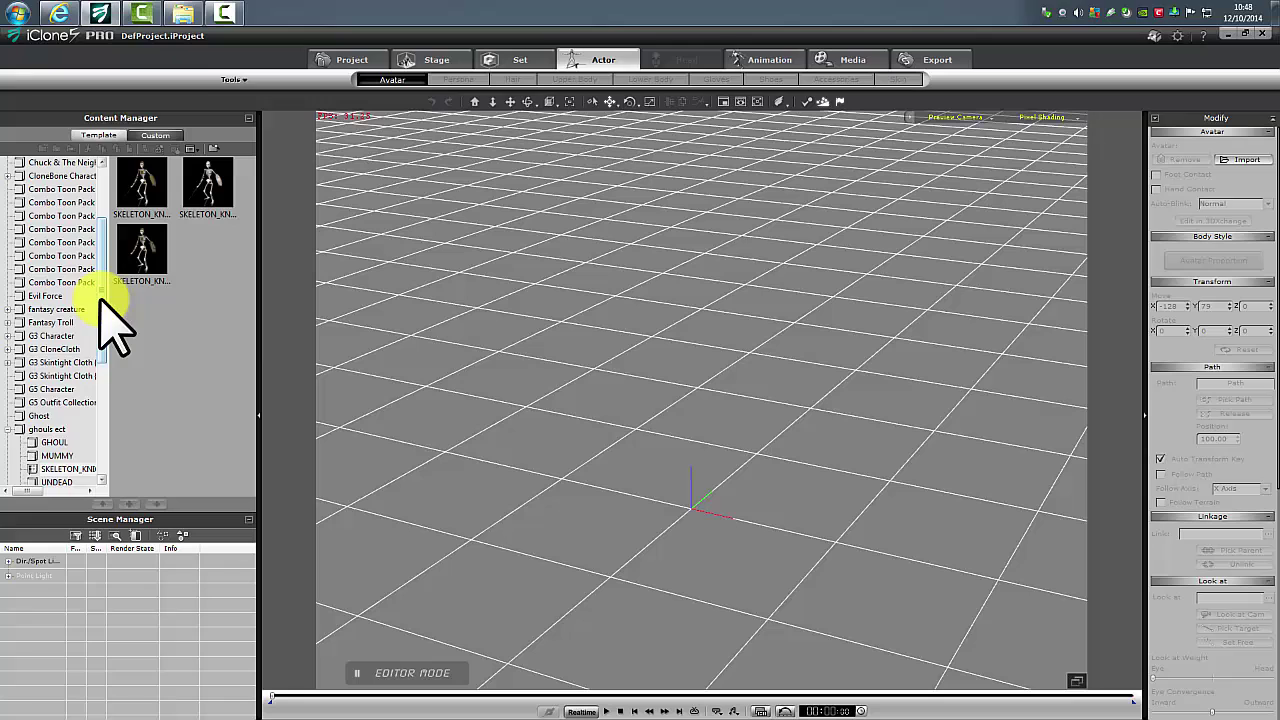
mouse_move(100, 280)
mouse_down()
mouse_move(100, 345)
mouse_move(108, 297)
mouse_up()
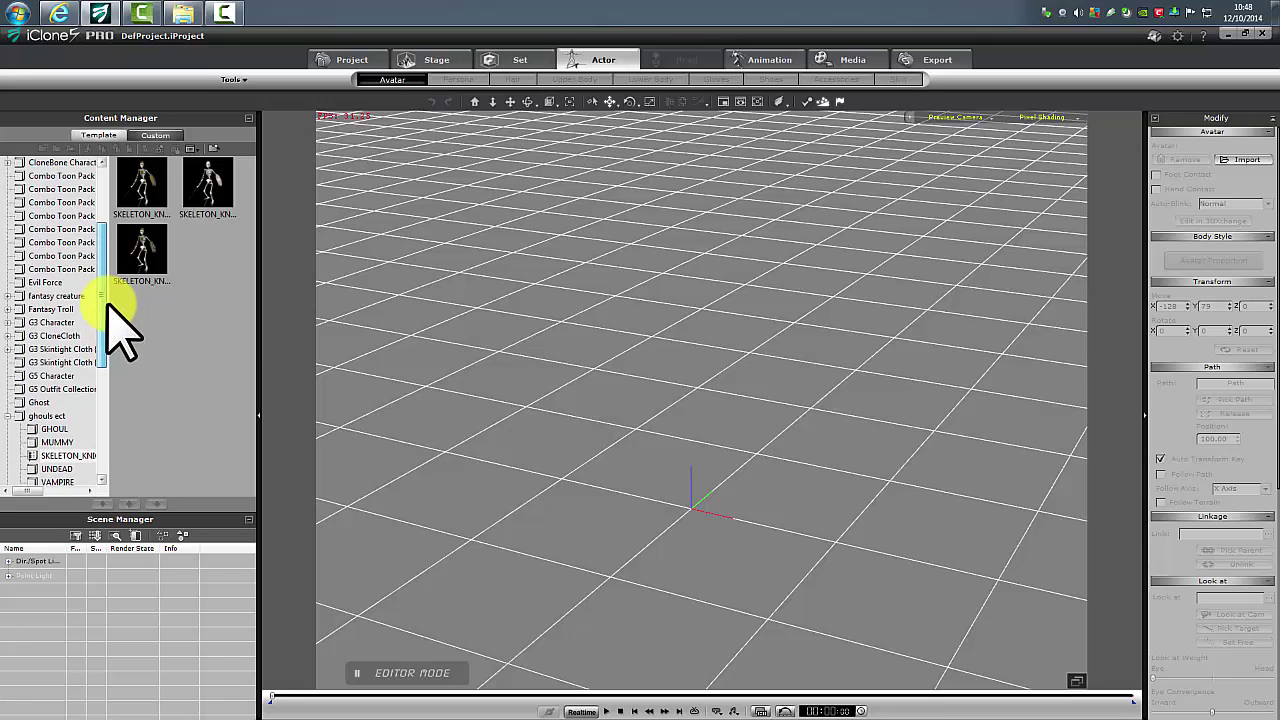
click(40, 256)
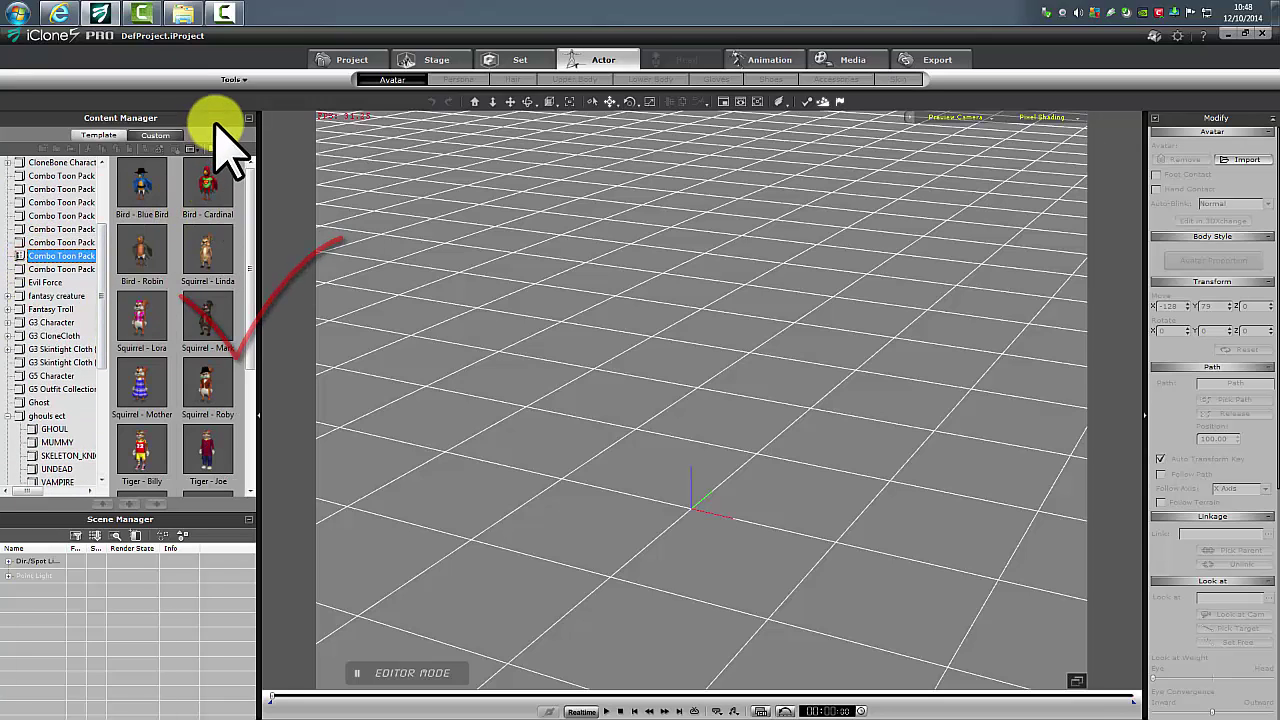
drag(143, 186, 755, 414)
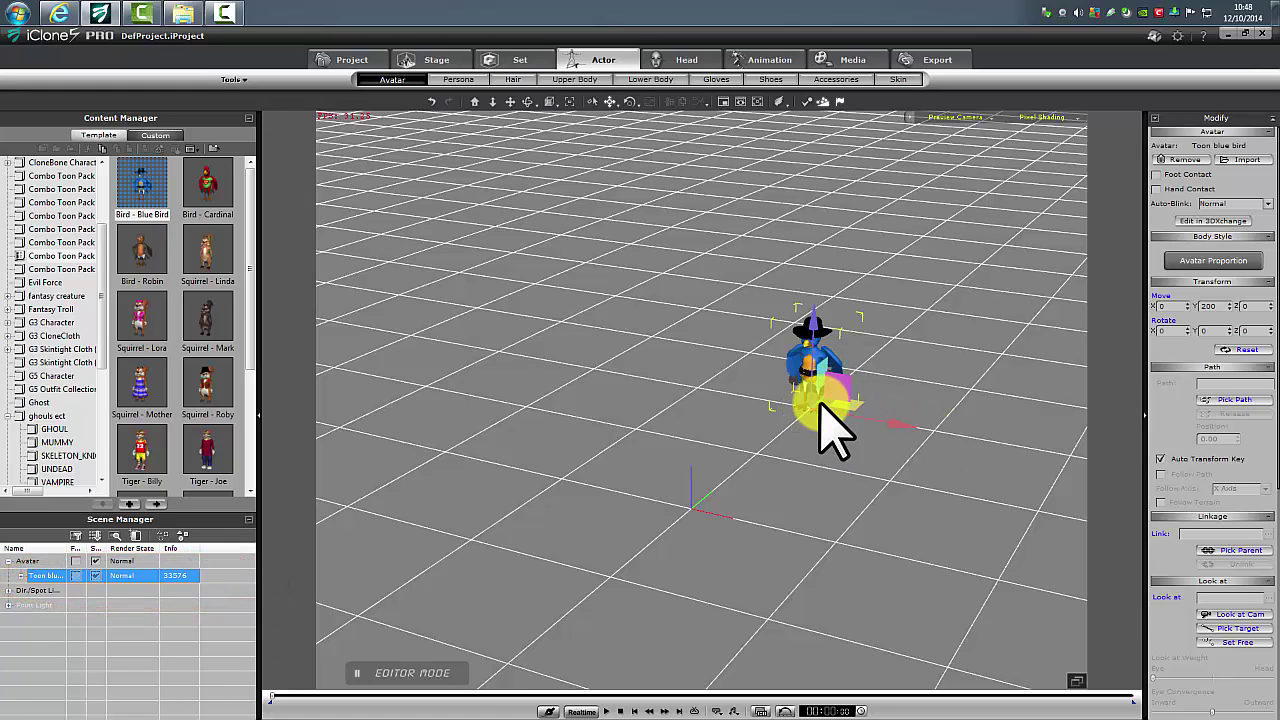
drag(816, 399, 1031, 291)
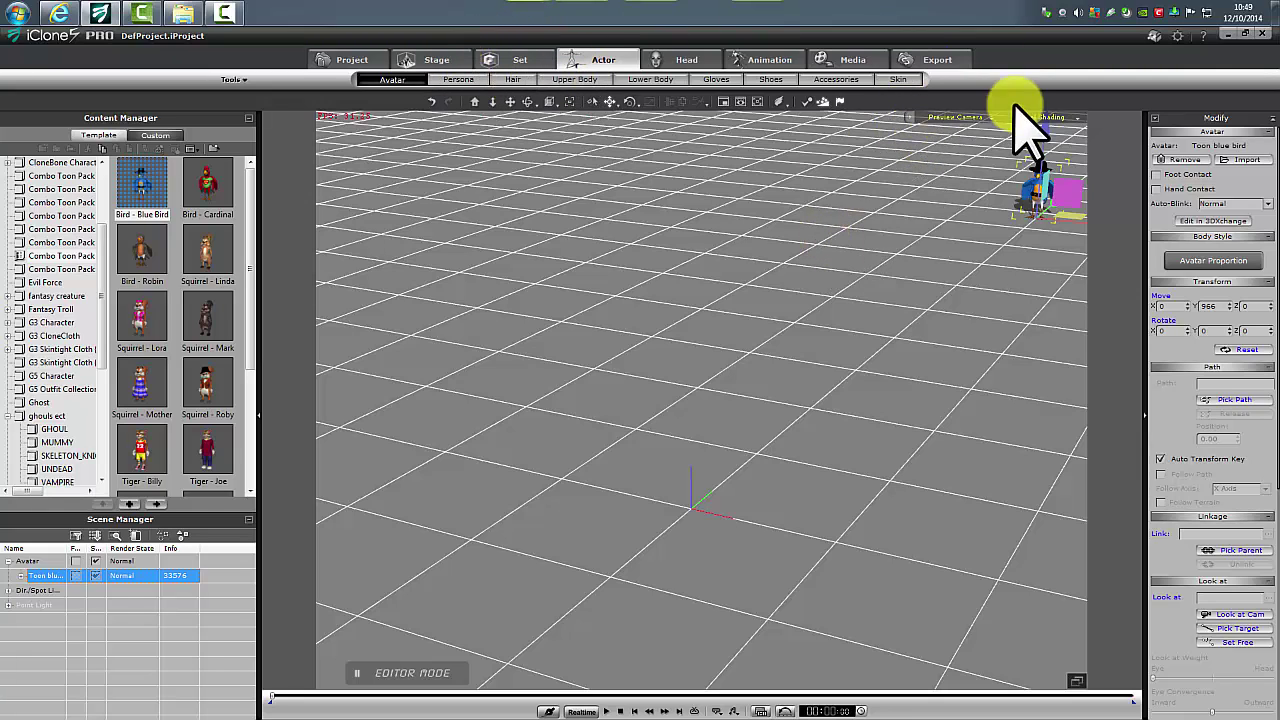
Step: Create a slightly winding motion path of ten points from the blue bird's feet to just past the grid origin
click(770, 62)
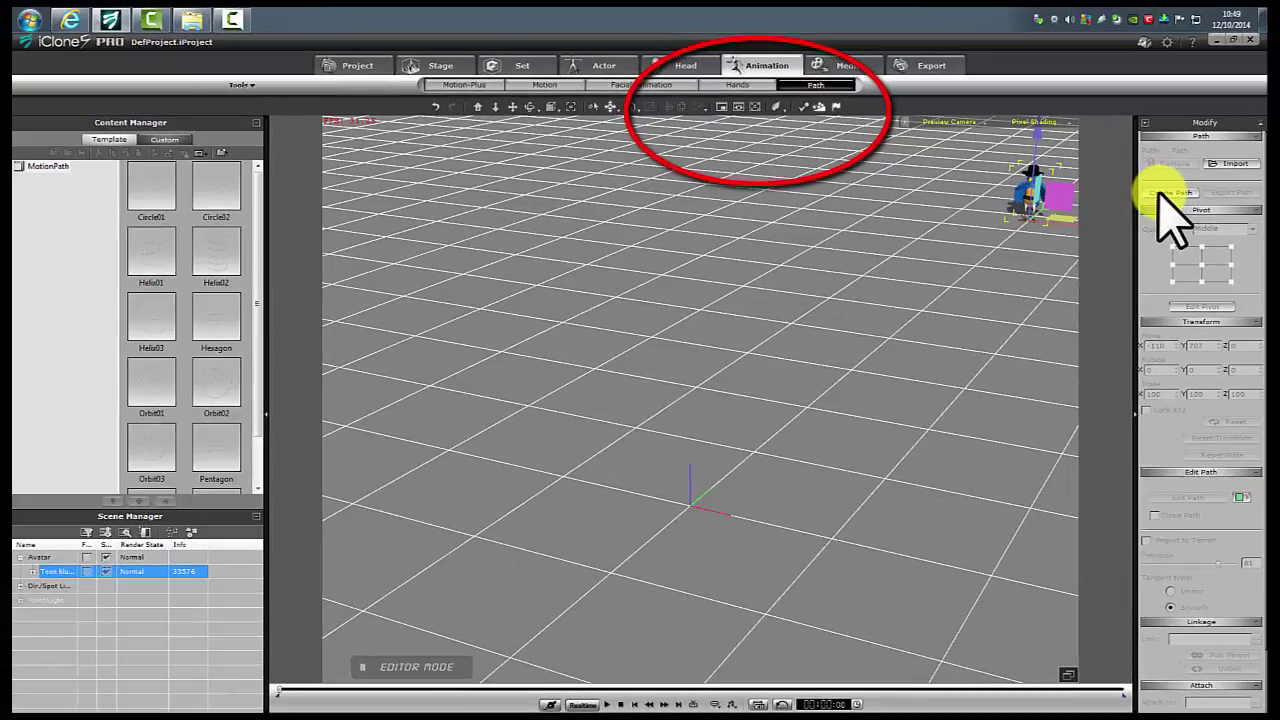
click(1214, 177)
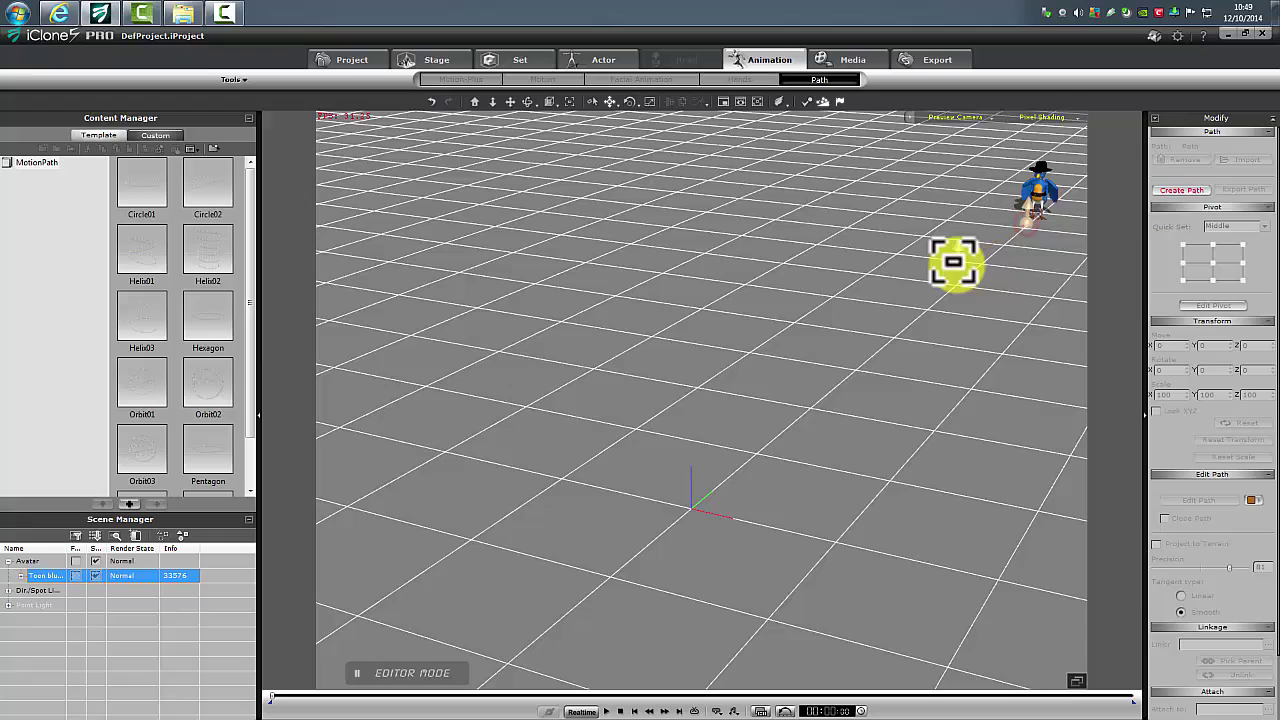
click(957, 260)
click(905, 296)
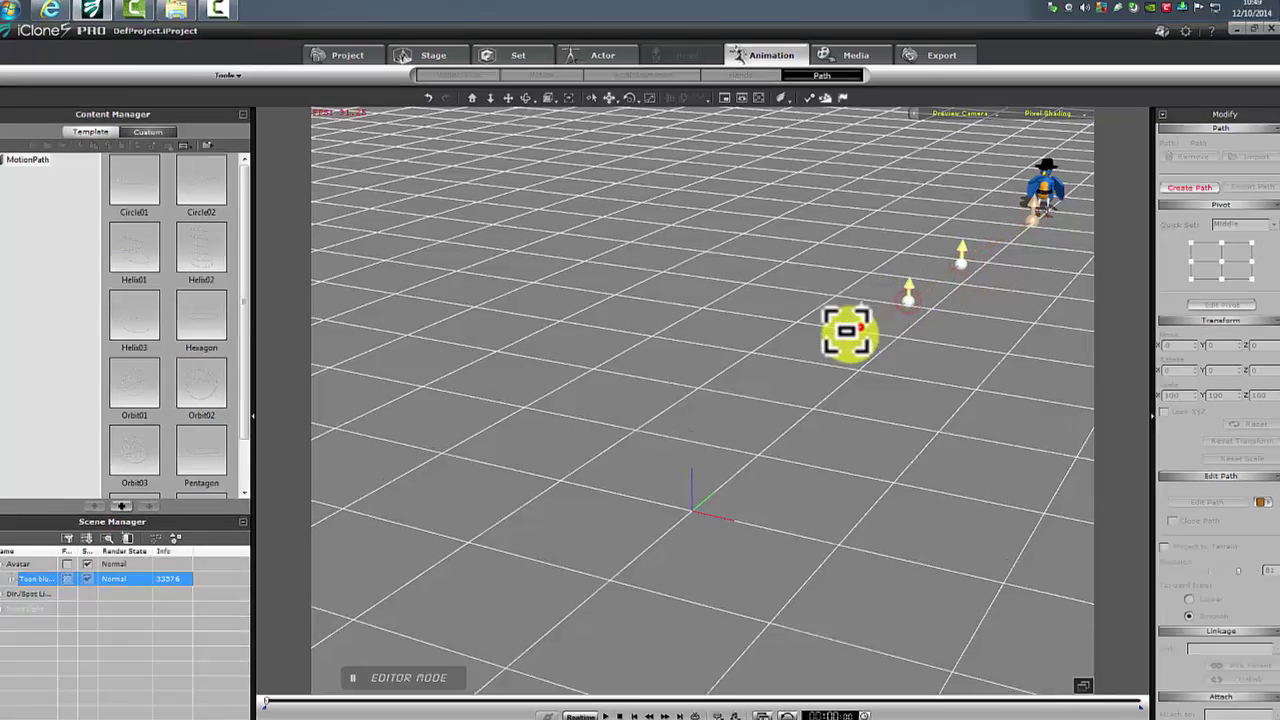
click(859, 327)
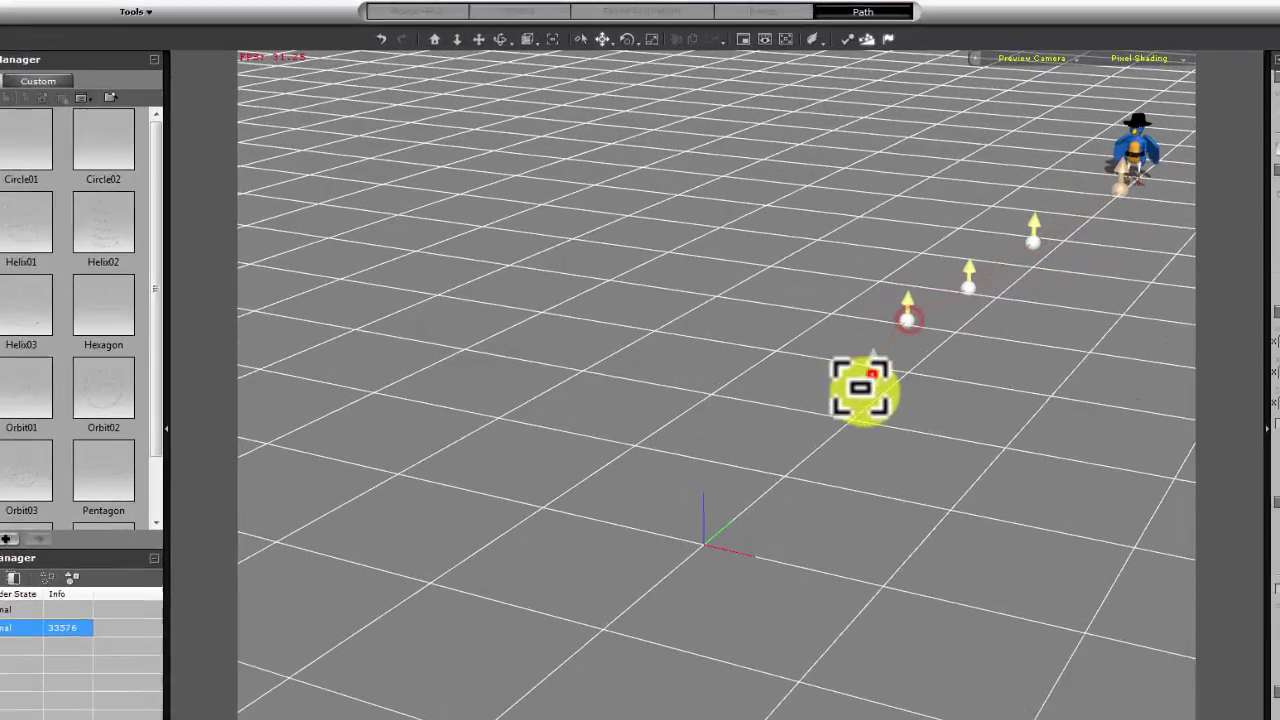
click(830, 374)
click(778, 406)
click(737, 432)
click(708, 515)
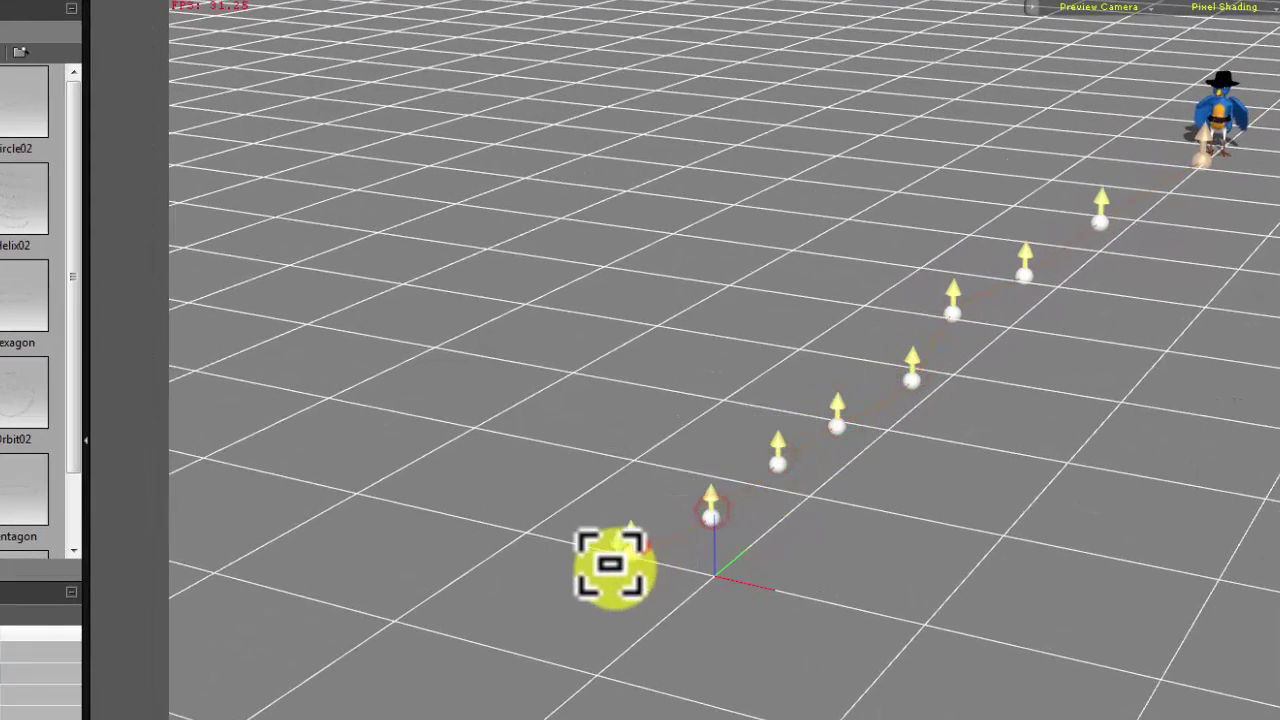
click(630, 550)
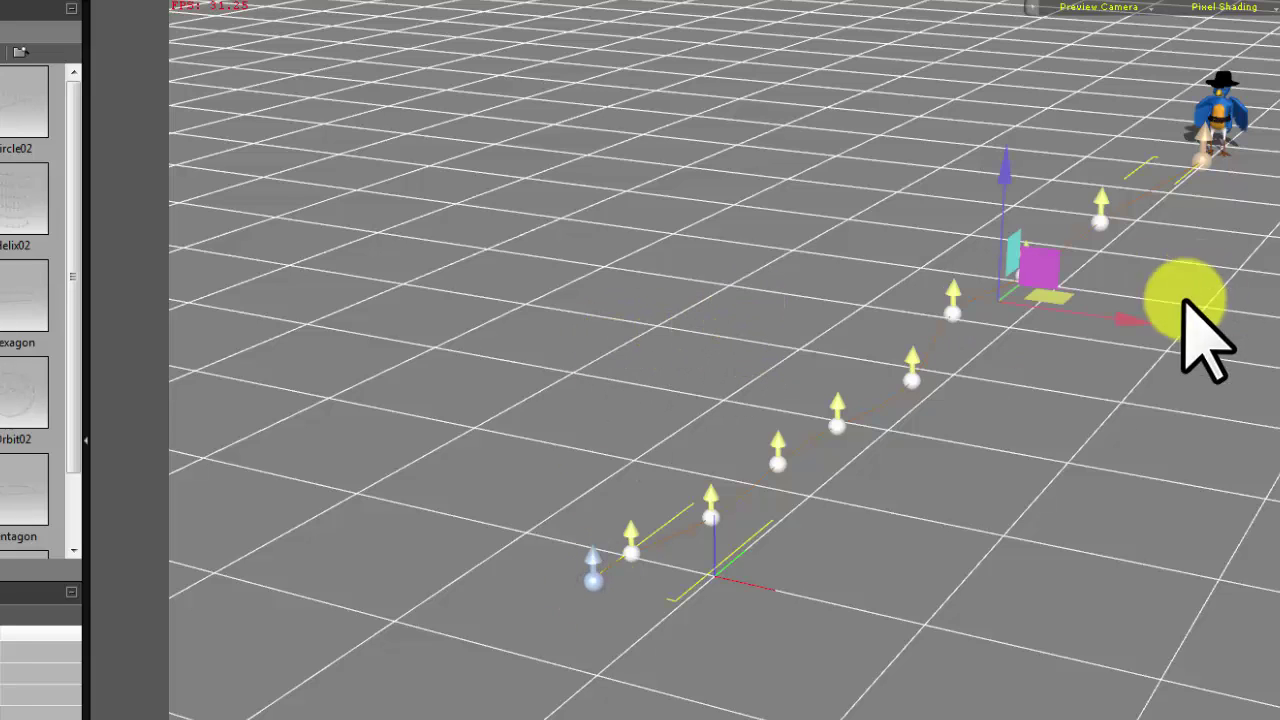
Step: Attach the blue bird to the path by picking the path's first point at its feet
click(1225, 112)
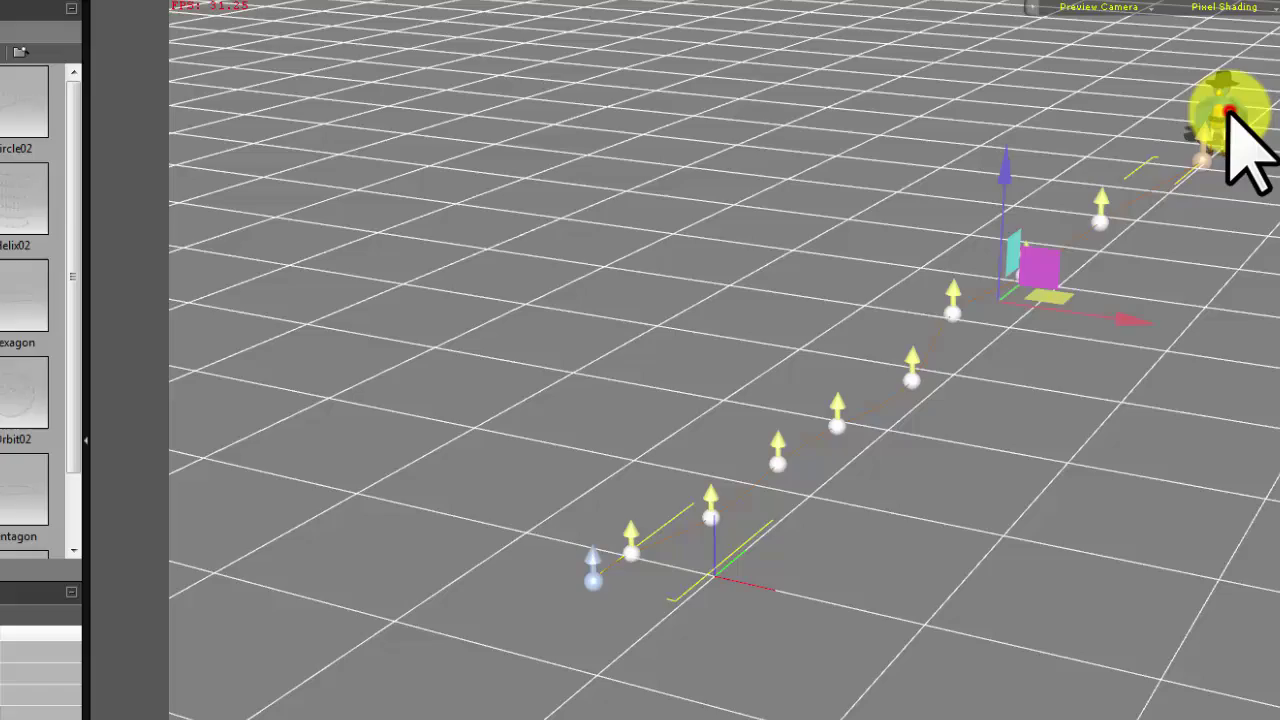
right_click(1228, 112)
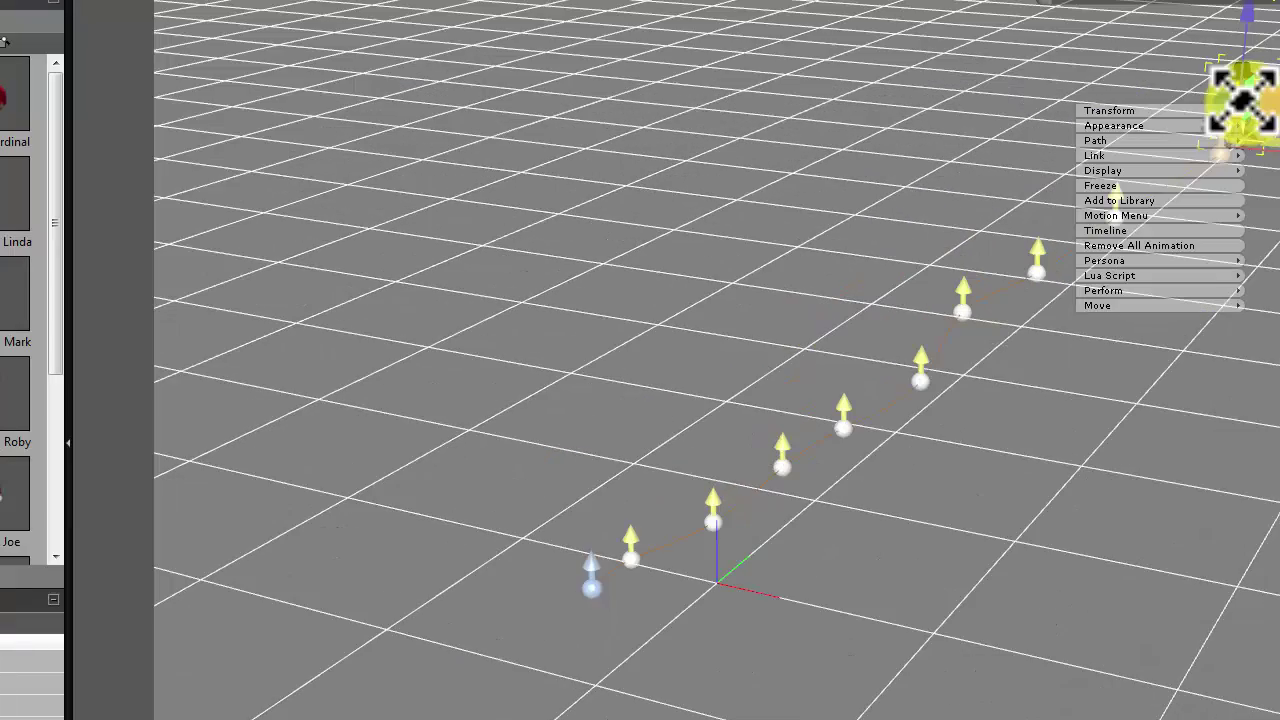
key(Escape)
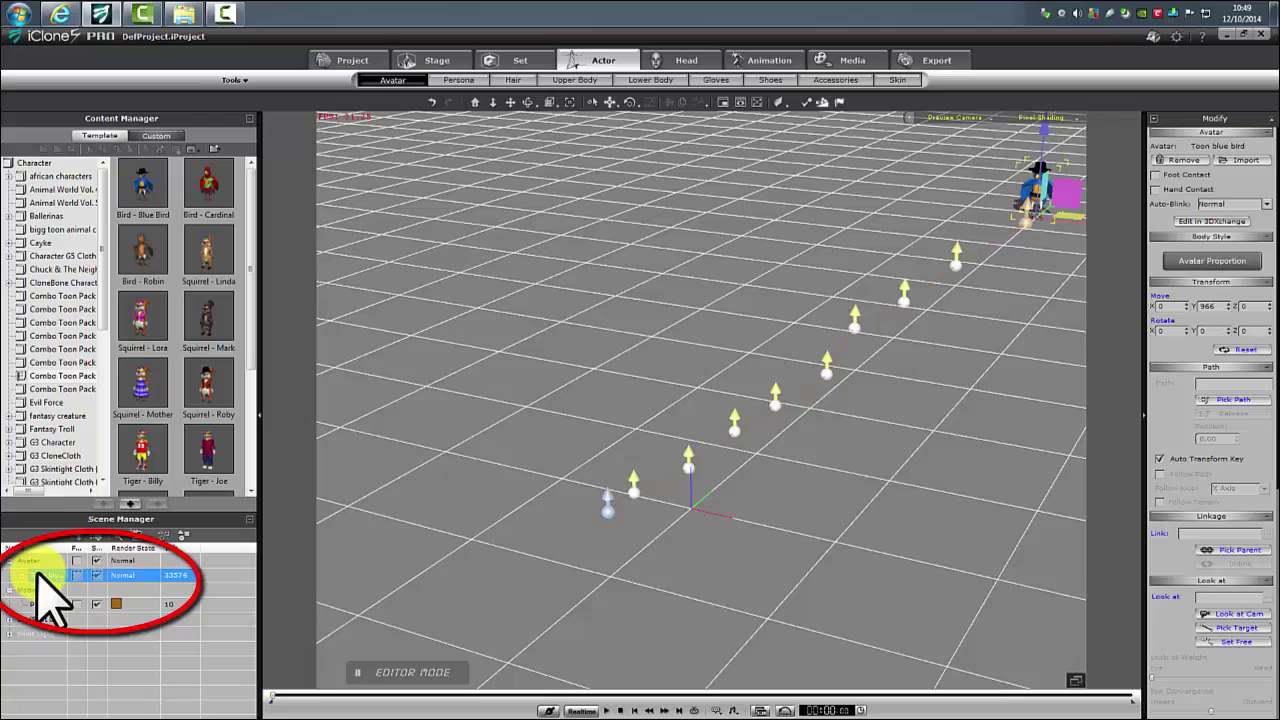
right_click(1036, 198)
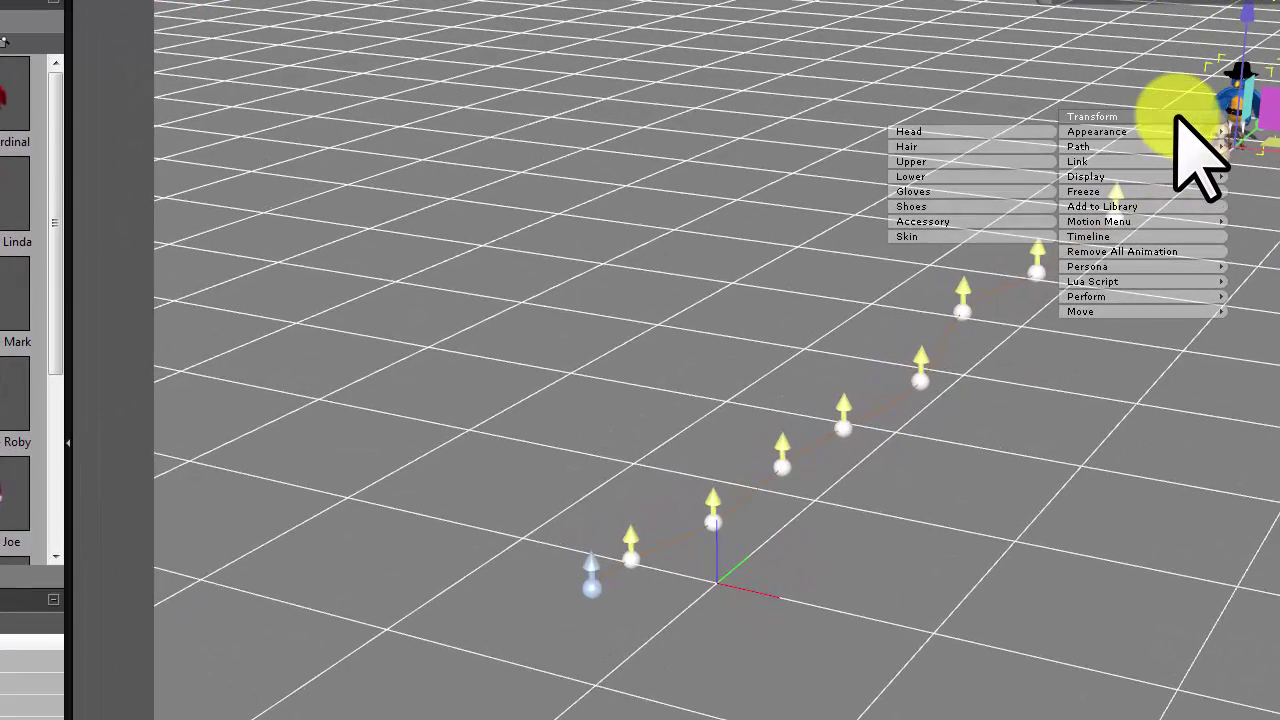
mouse_move(1068, 163)
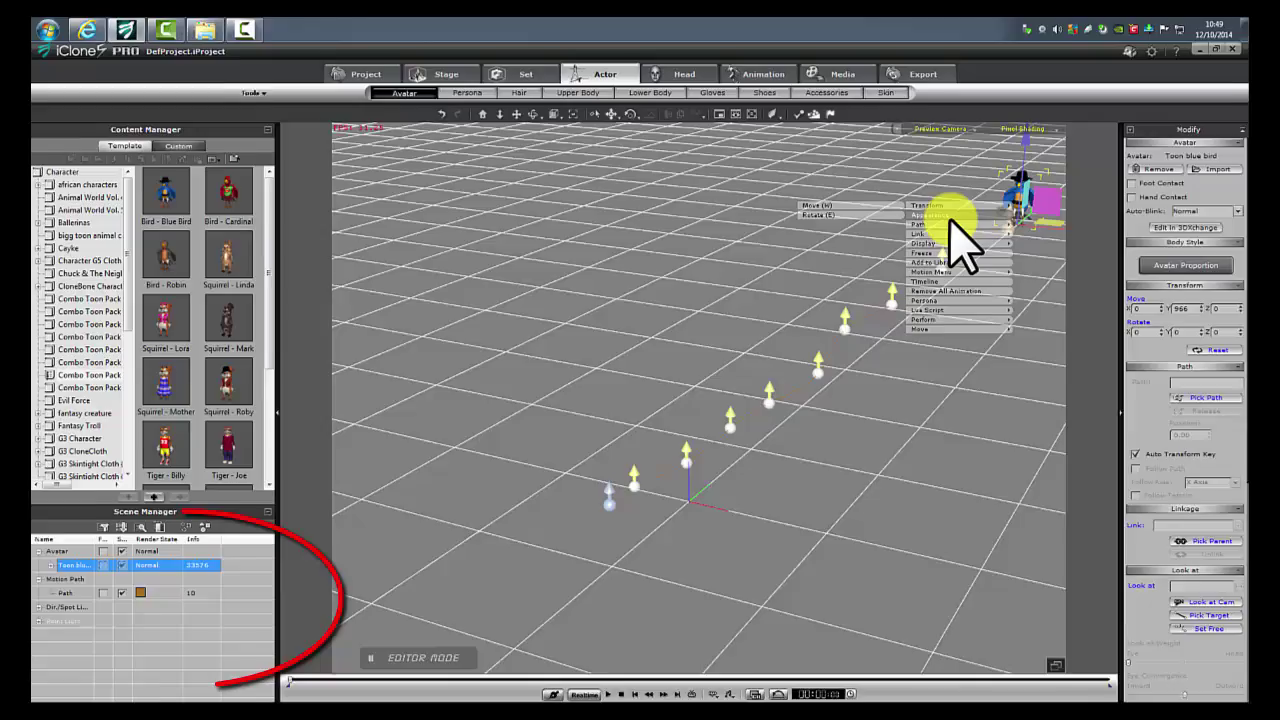
mouse_move(950, 224)
click(858, 226)
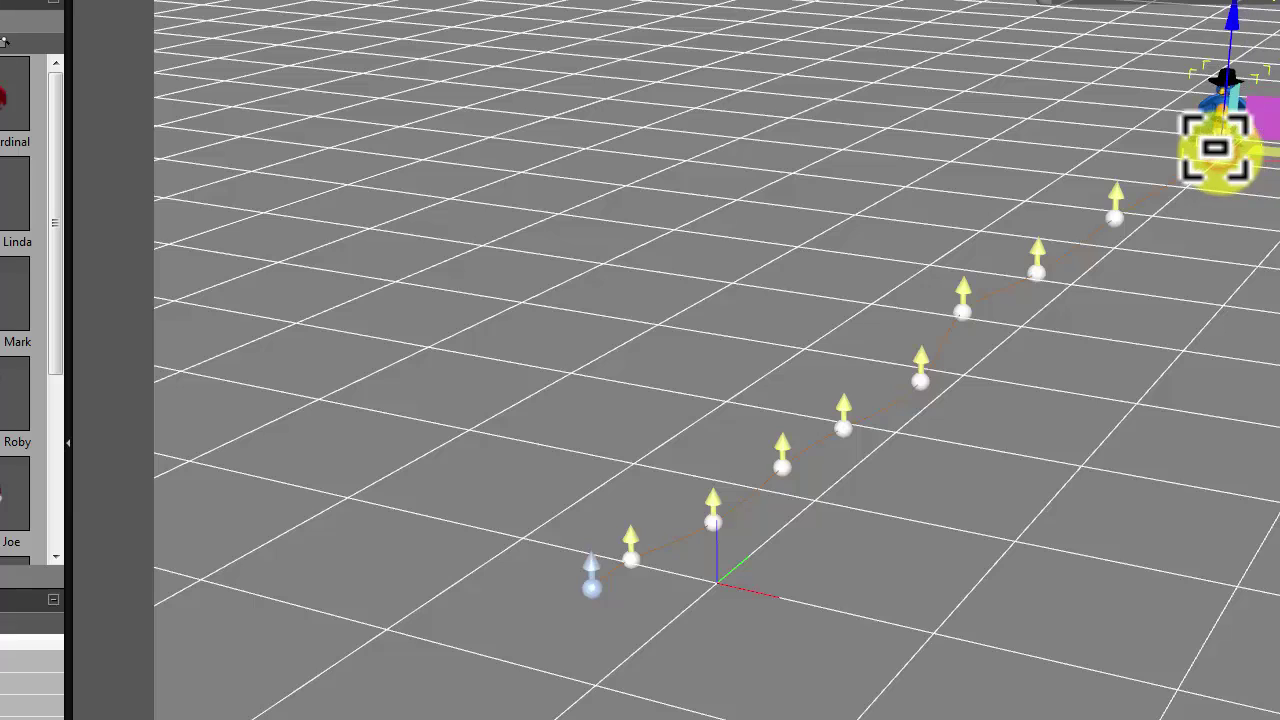
click(1215, 148)
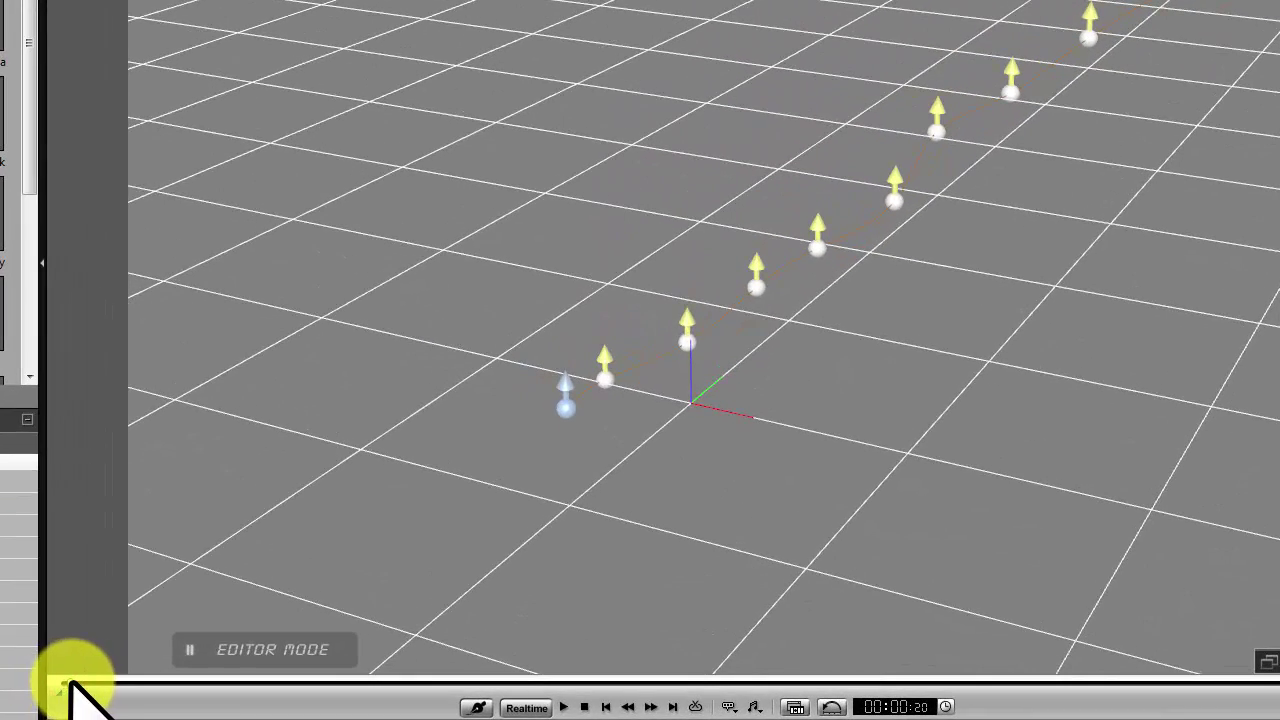
Step: At time 00:04:21, pick the path's last point as the blue bird's position
drag(68, 686, 243, 684)
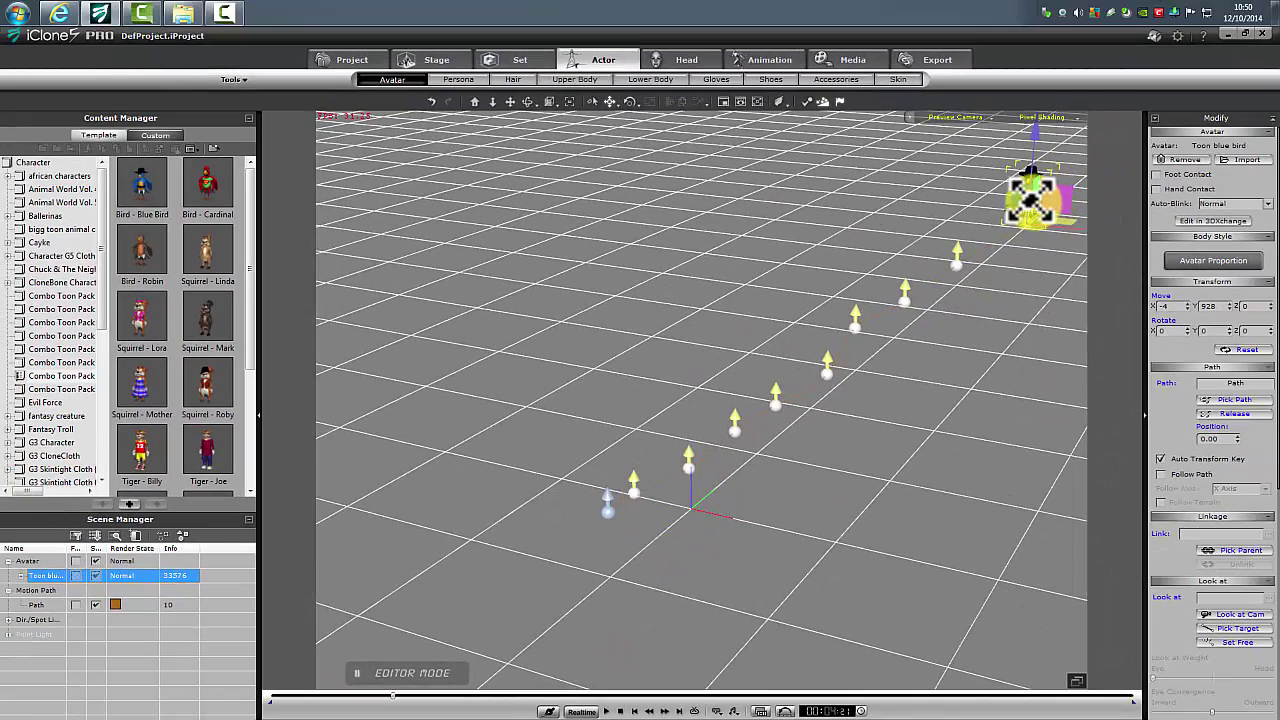
right_click(1135, 38)
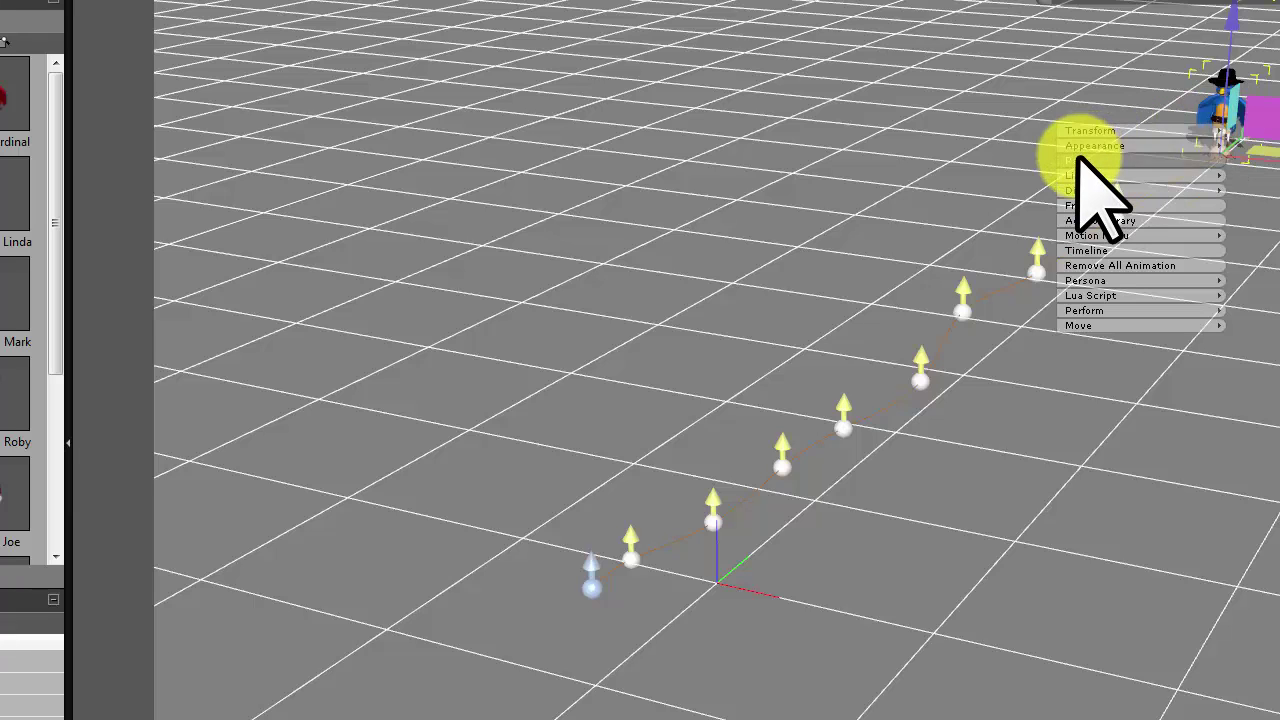
click(1080, 160)
right_click(1215, 140)
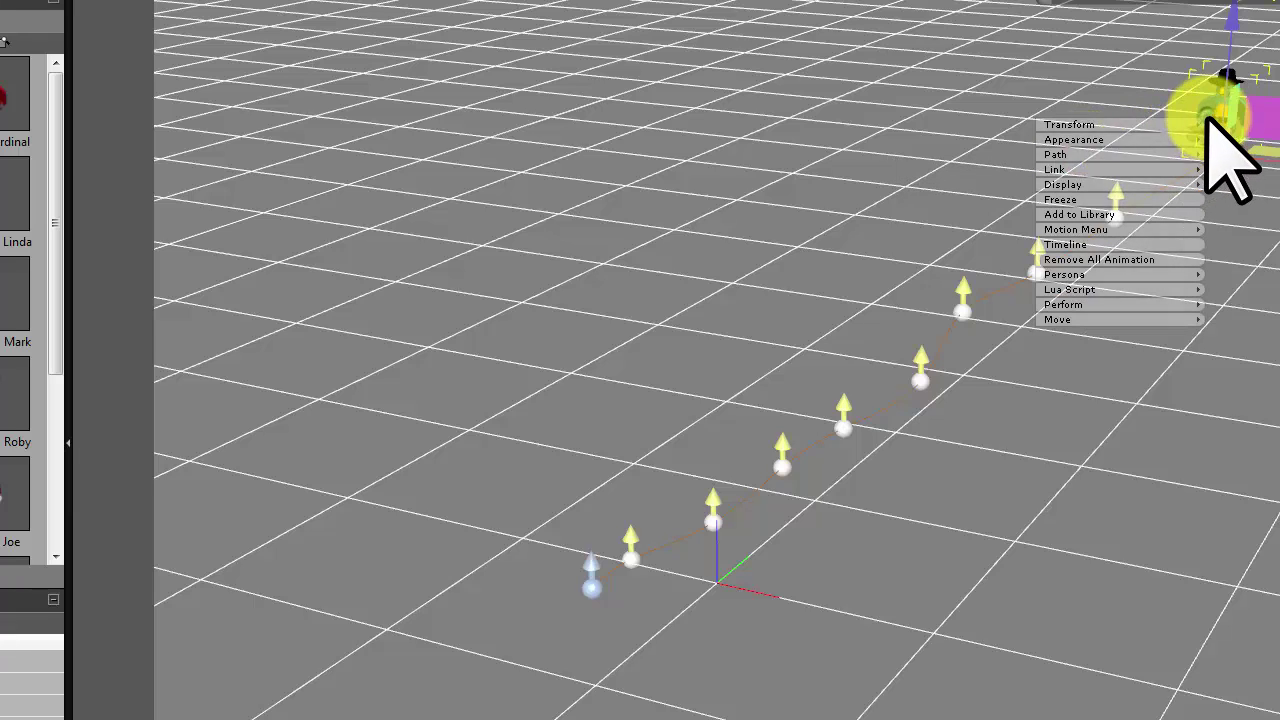
mouse_move(1060, 155)
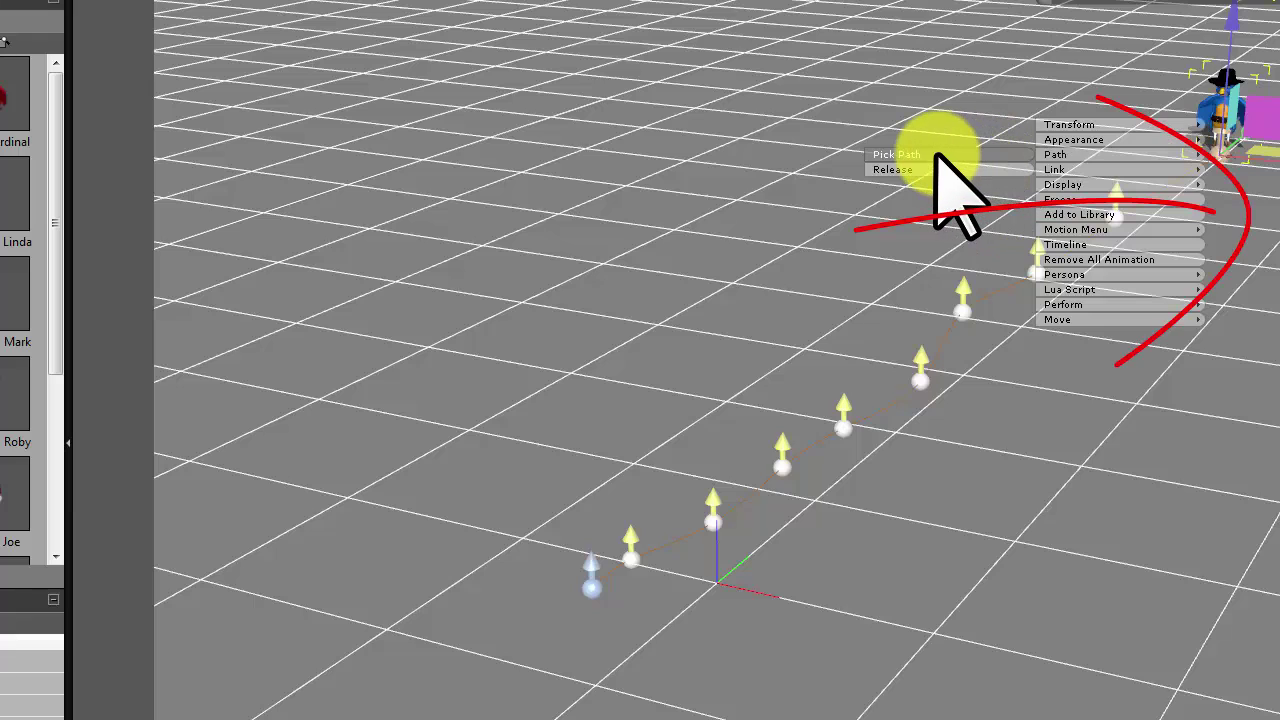
click(900, 156)
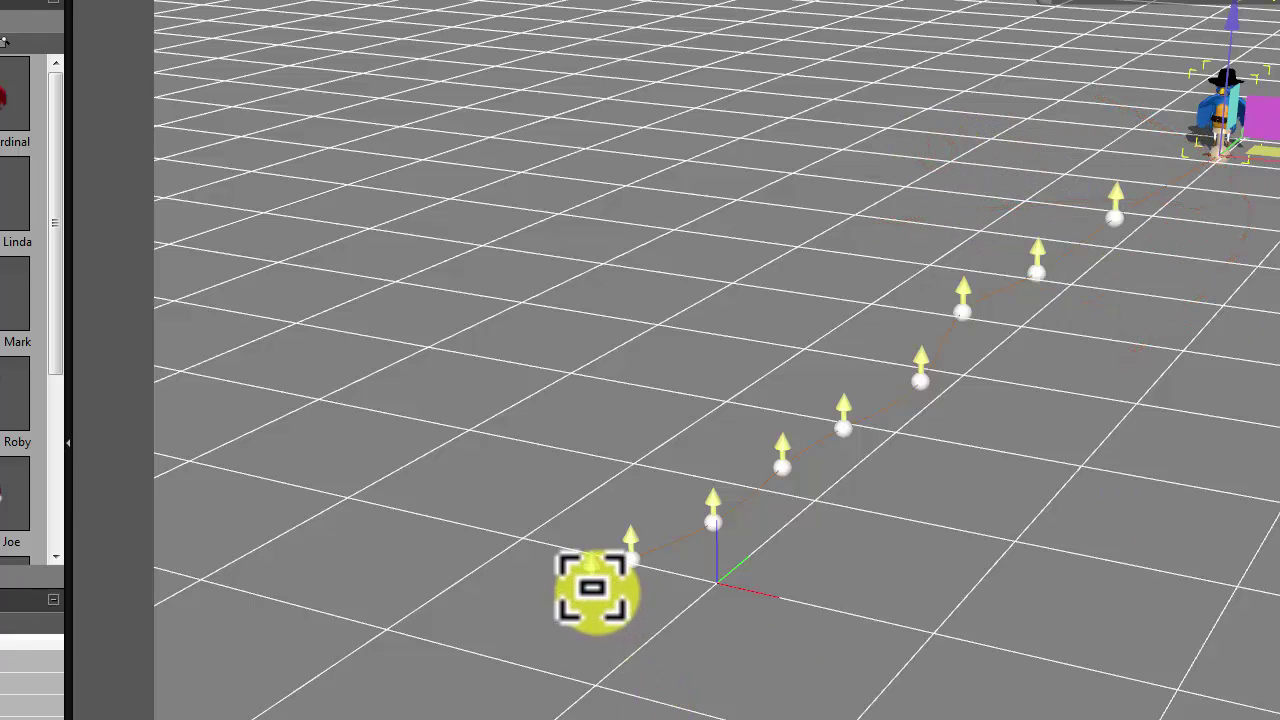
click(592, 586)
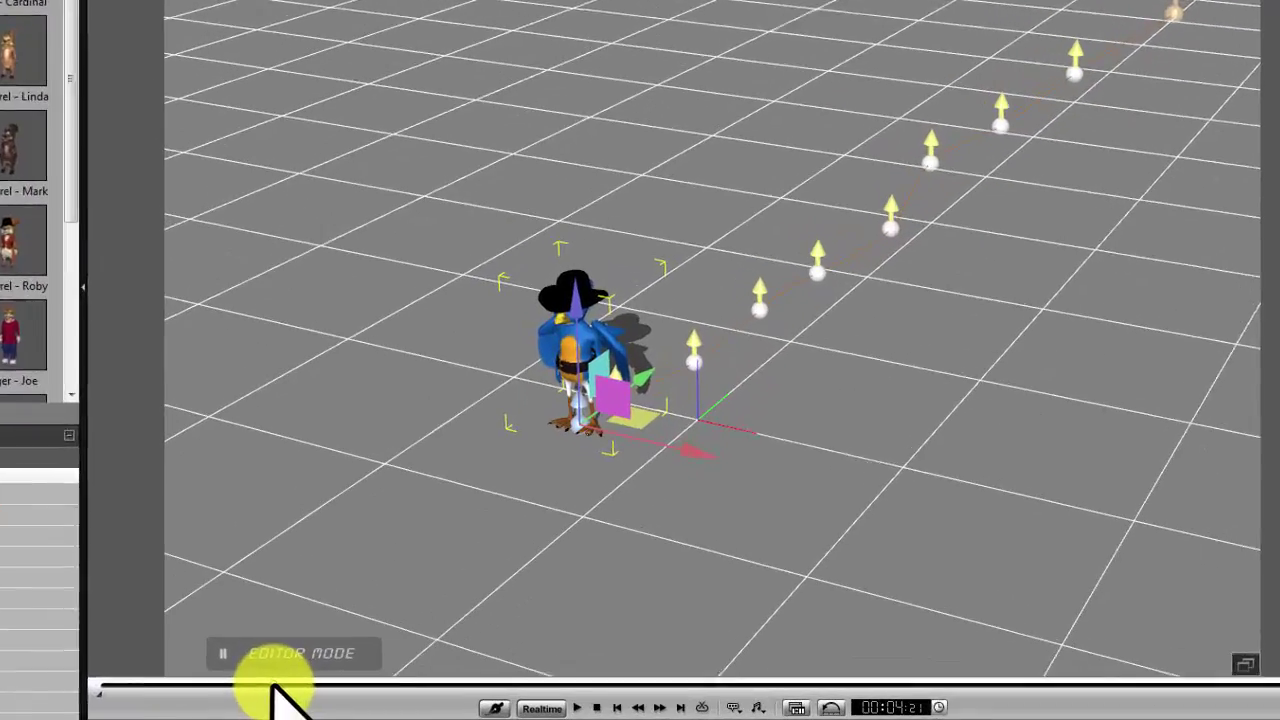
Step: Return to the start of the timeline and play back the bird's travel along the path
drag(374, 705, 340, 705)
drag(235, 700, 63, 698)
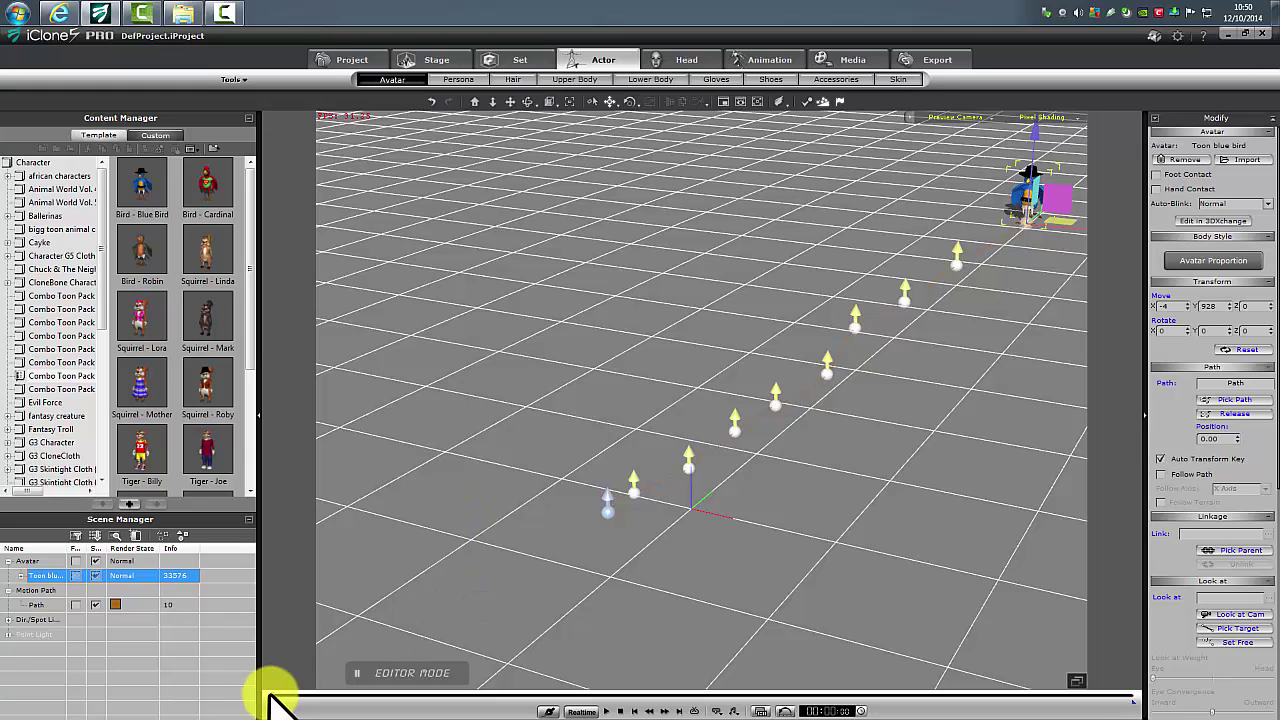
click(607, 711)
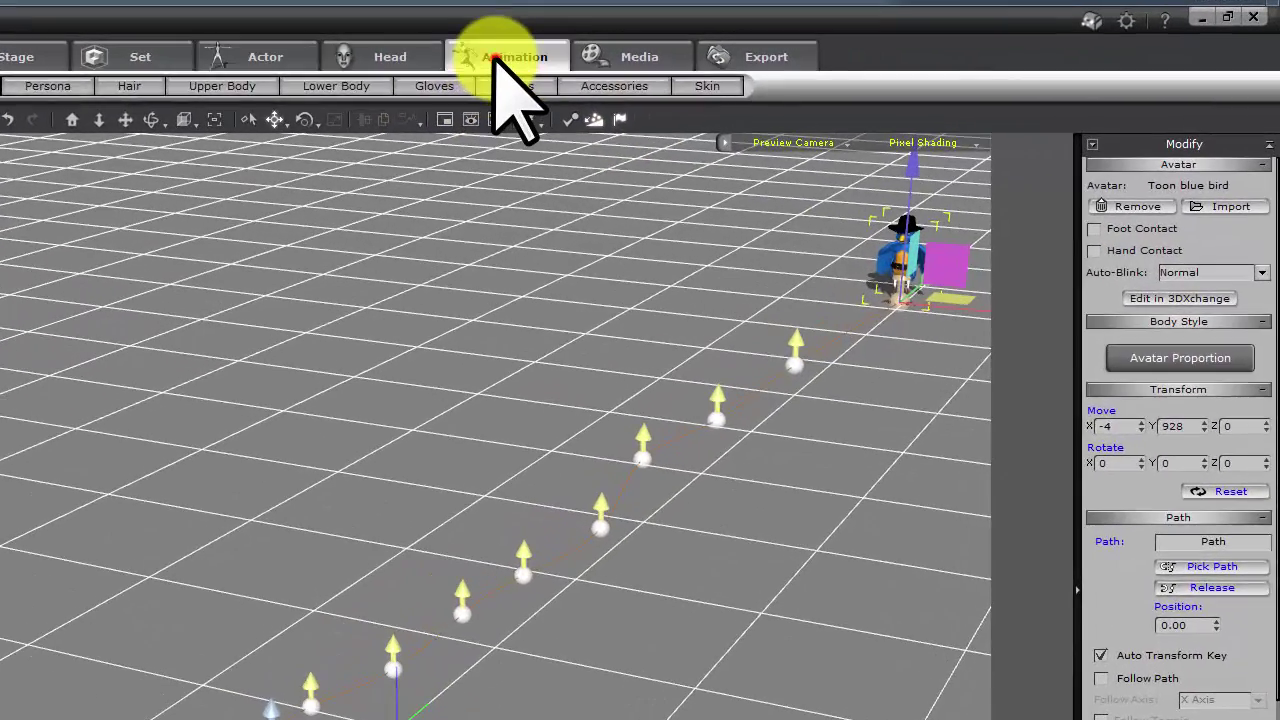
Step: Open the Motion Puppet for the blue bird and choose the 01_Angry Walk motion from the walking base motions
click(757, 61)
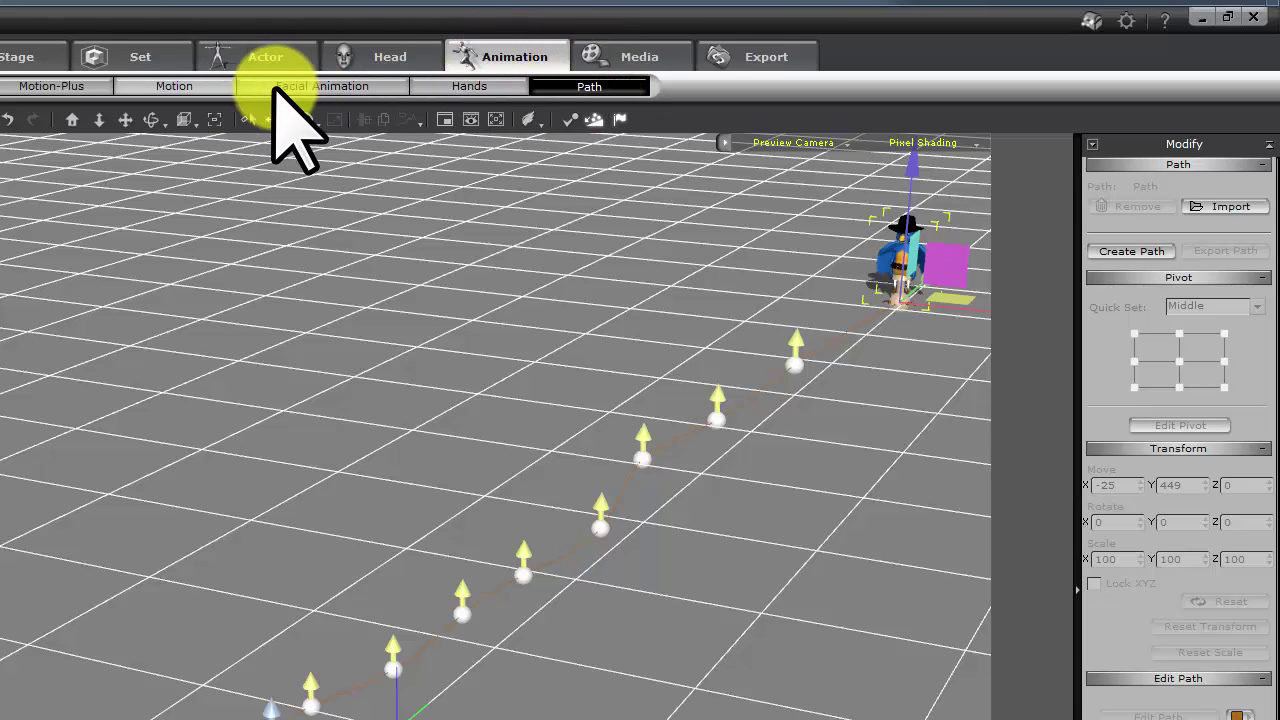
click(176, 90)
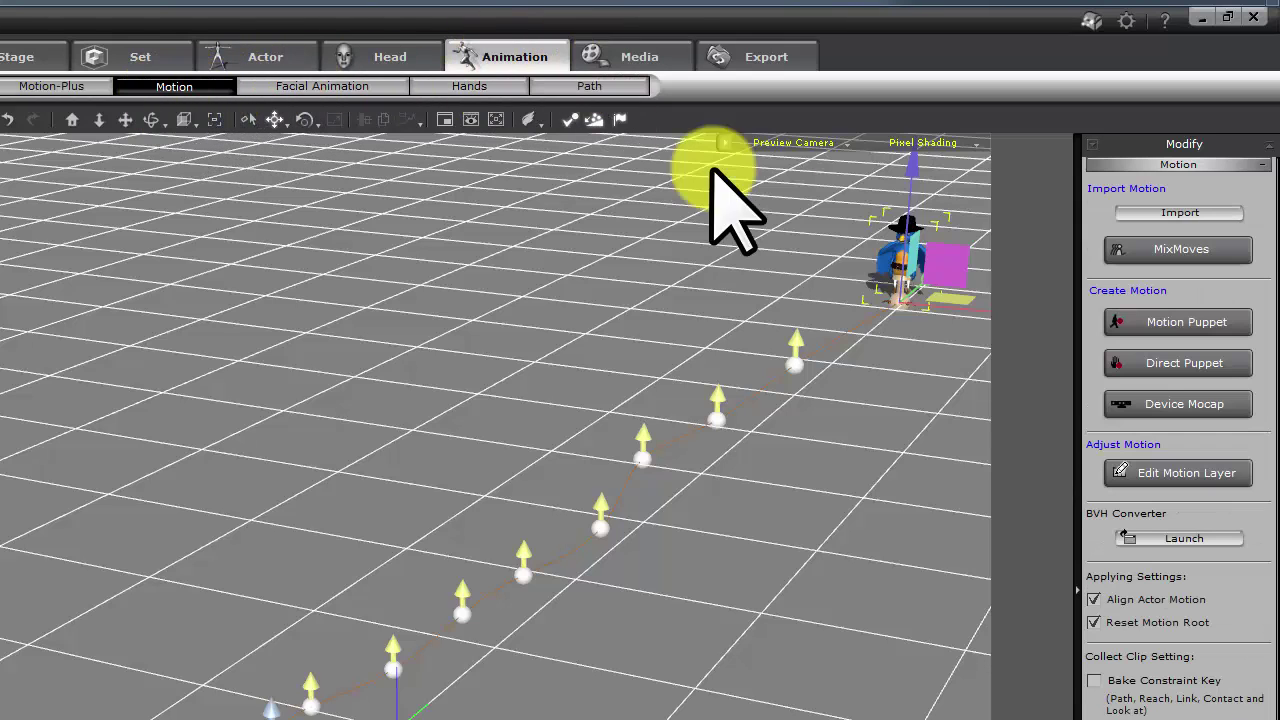
click(1166, 321)
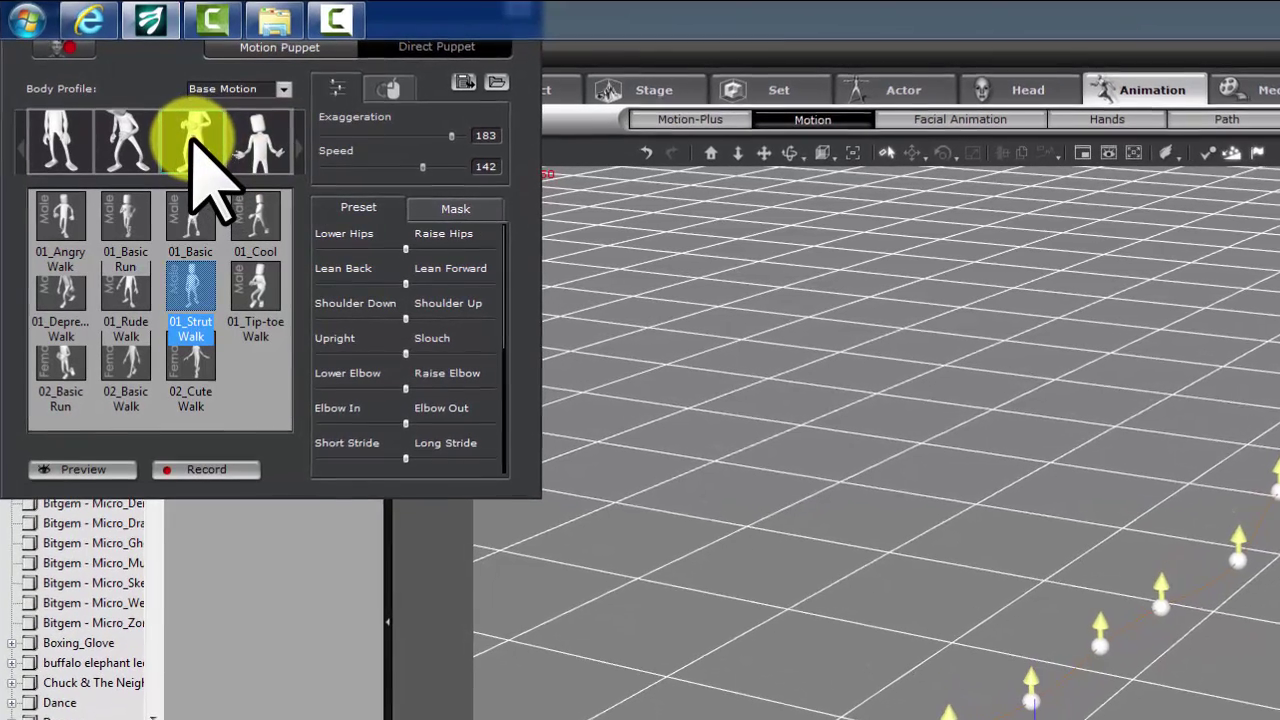
click(192, 140)
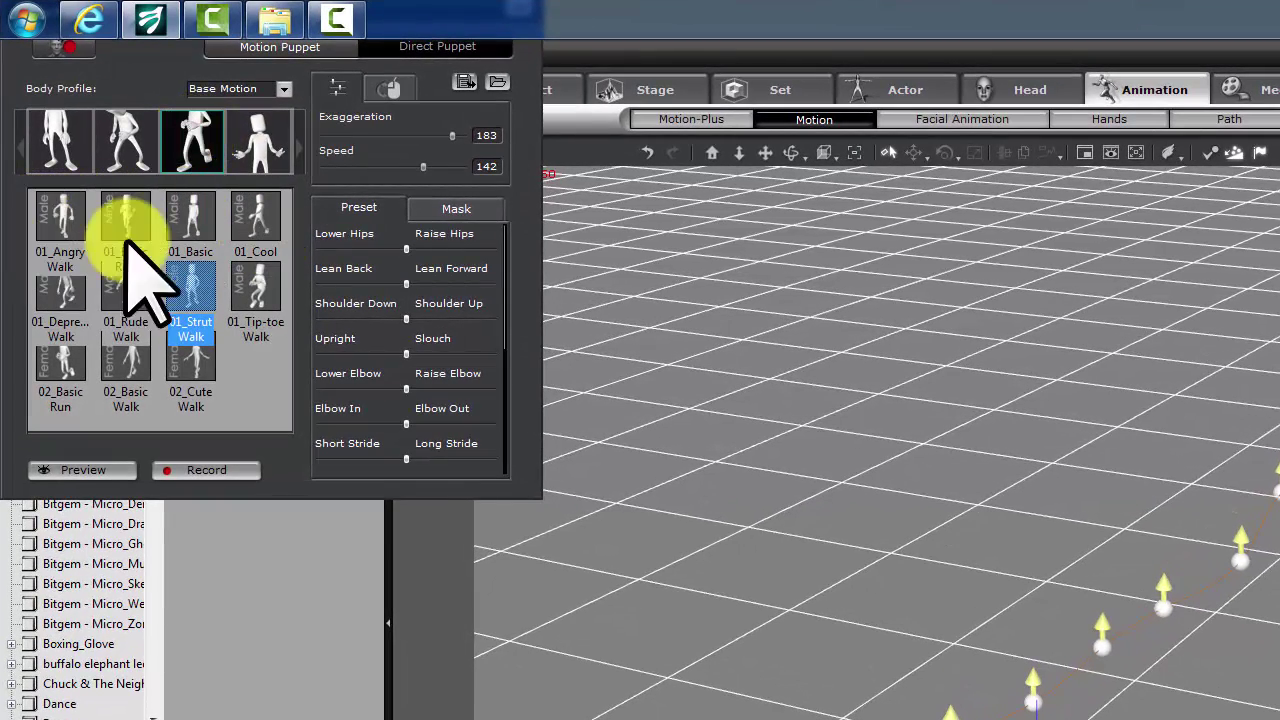
click(72, 226)
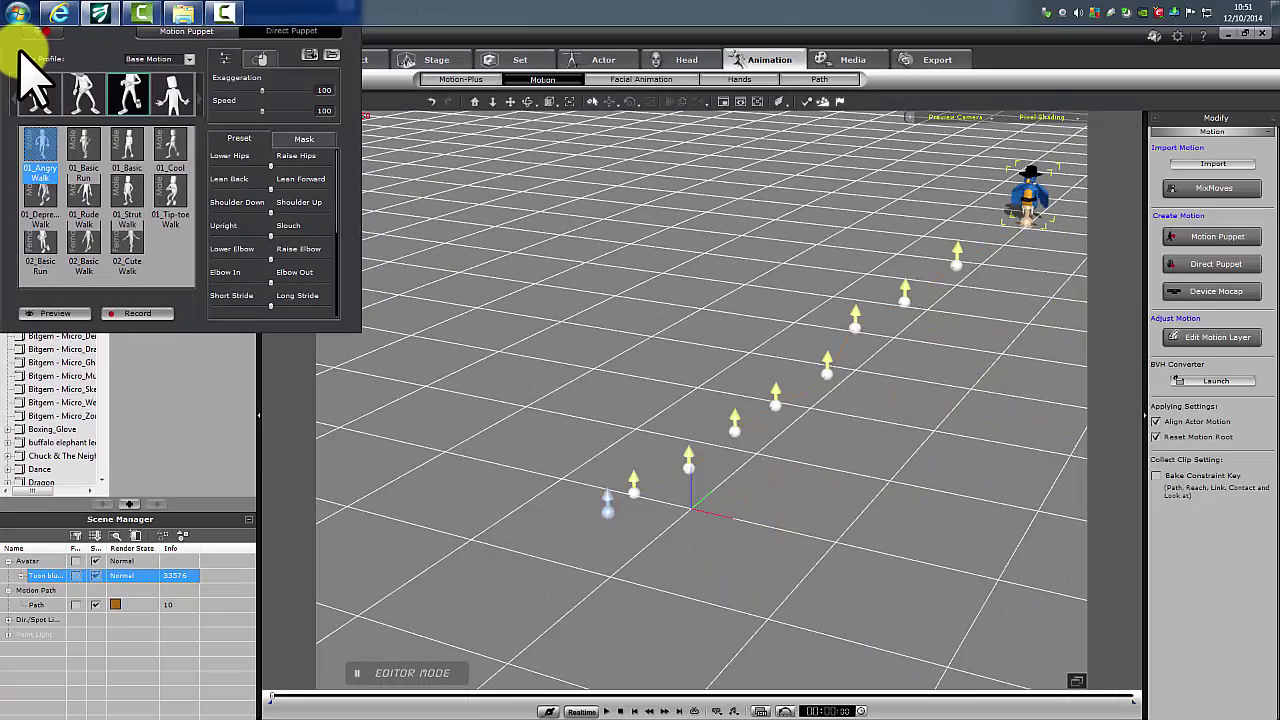
Step: Preview the 01_Angry Walk, 01_Basic Run, 01_Basic Walk, 01_Cool Walk and 01_Depressed Walk motions on the blue bird
key(space)
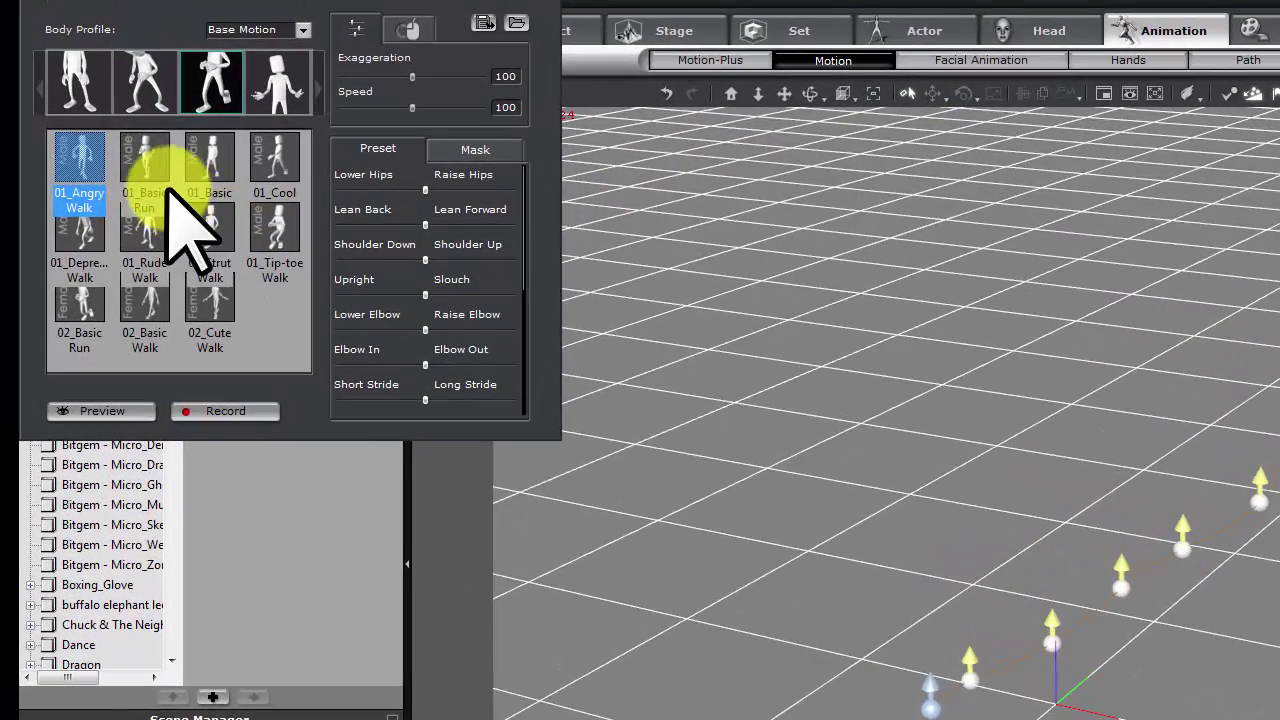
click(85, 152)
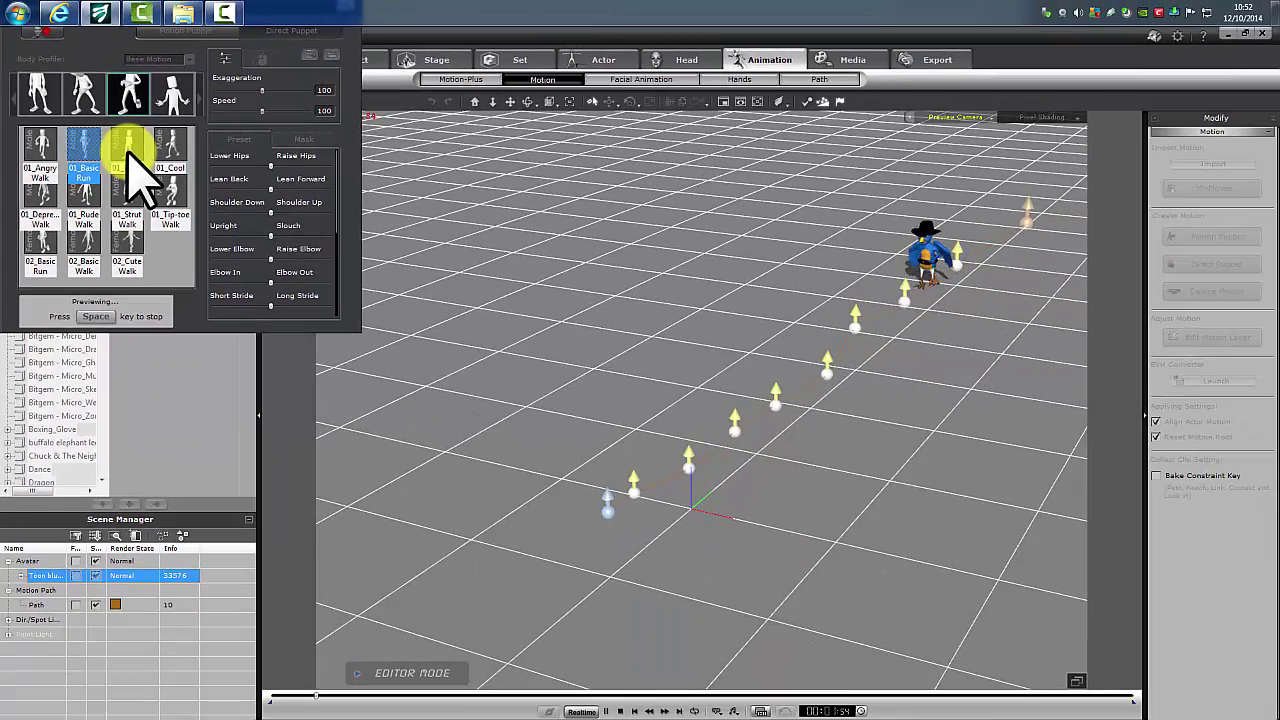
click(128, 152)
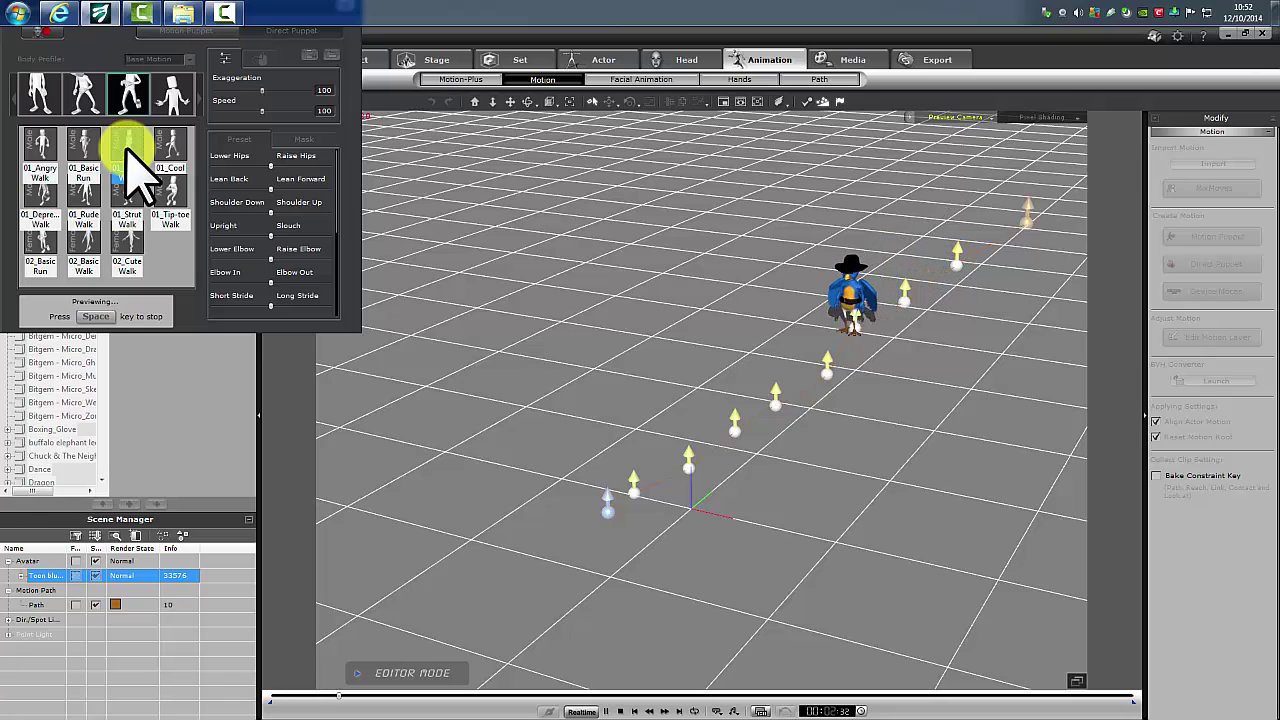
key(space)
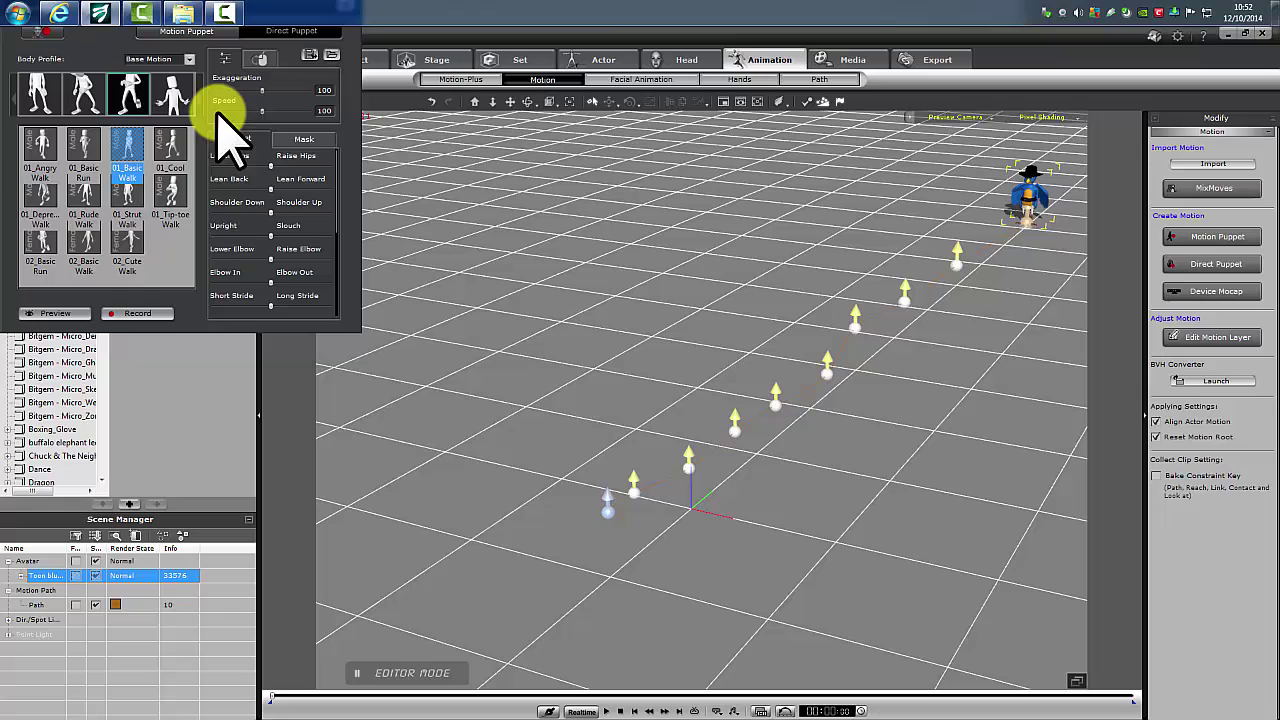
click(172, 150)
key(space)
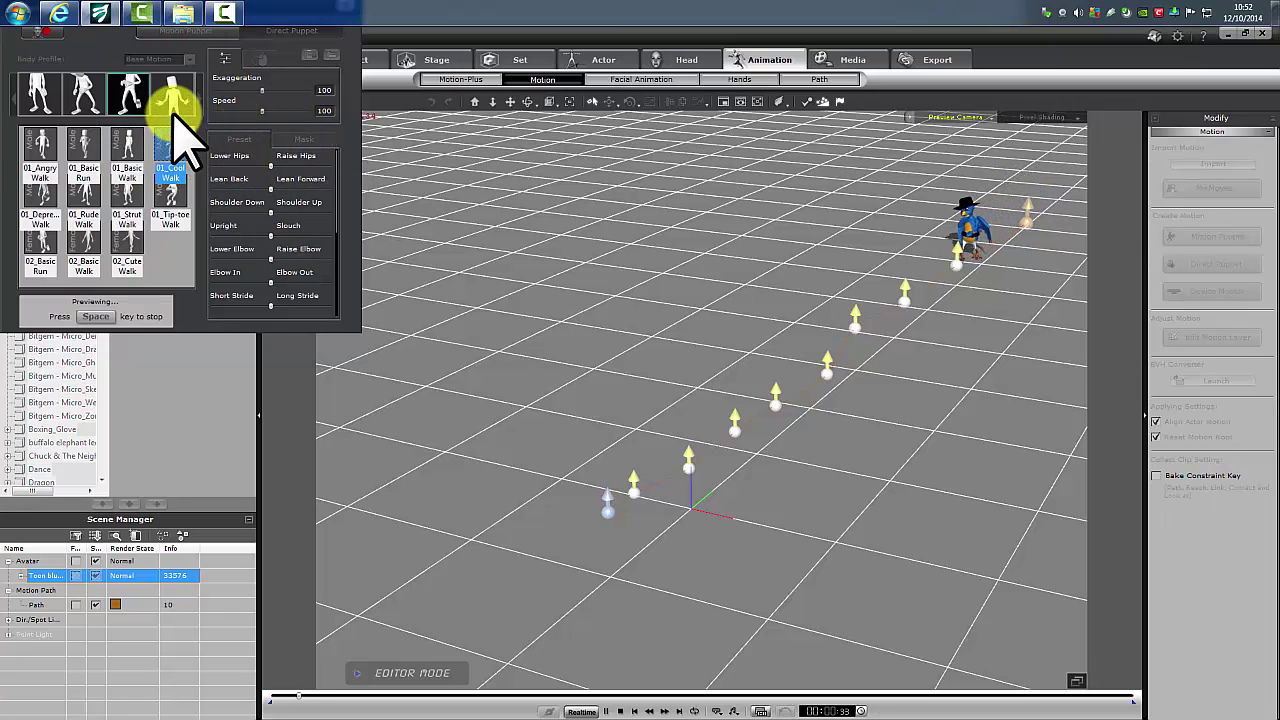
click(38, 212)
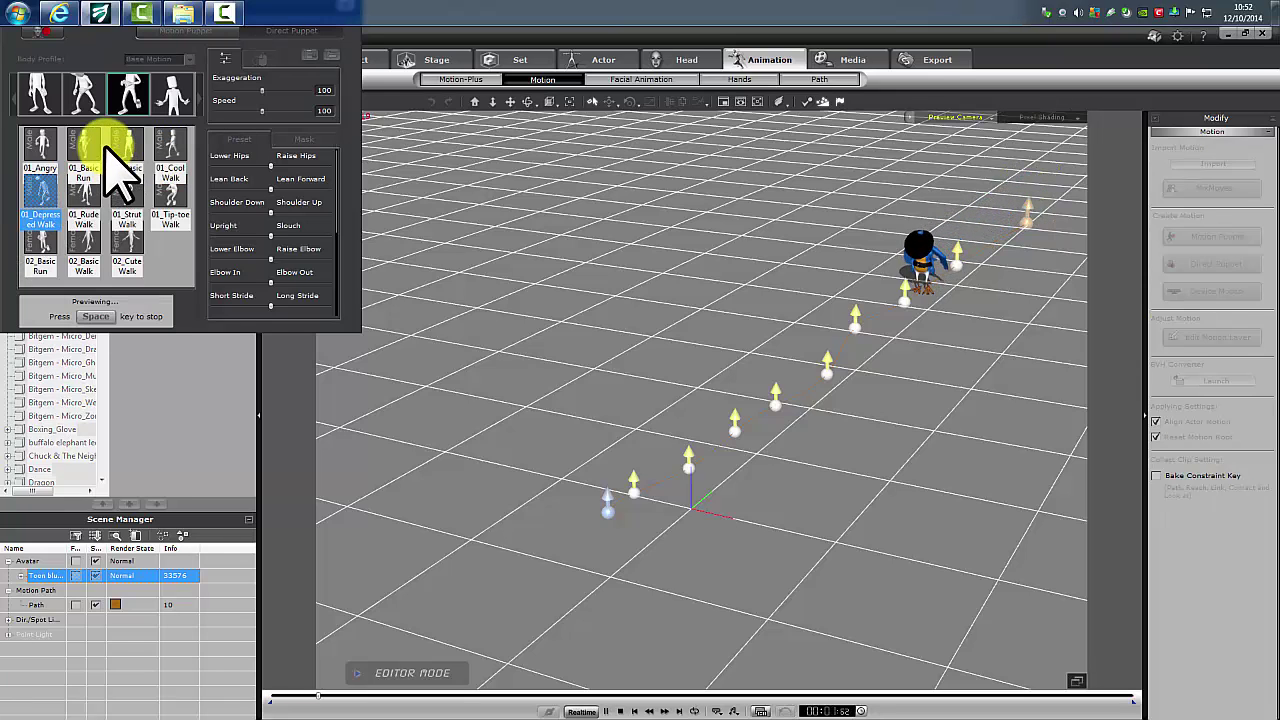
key(space)
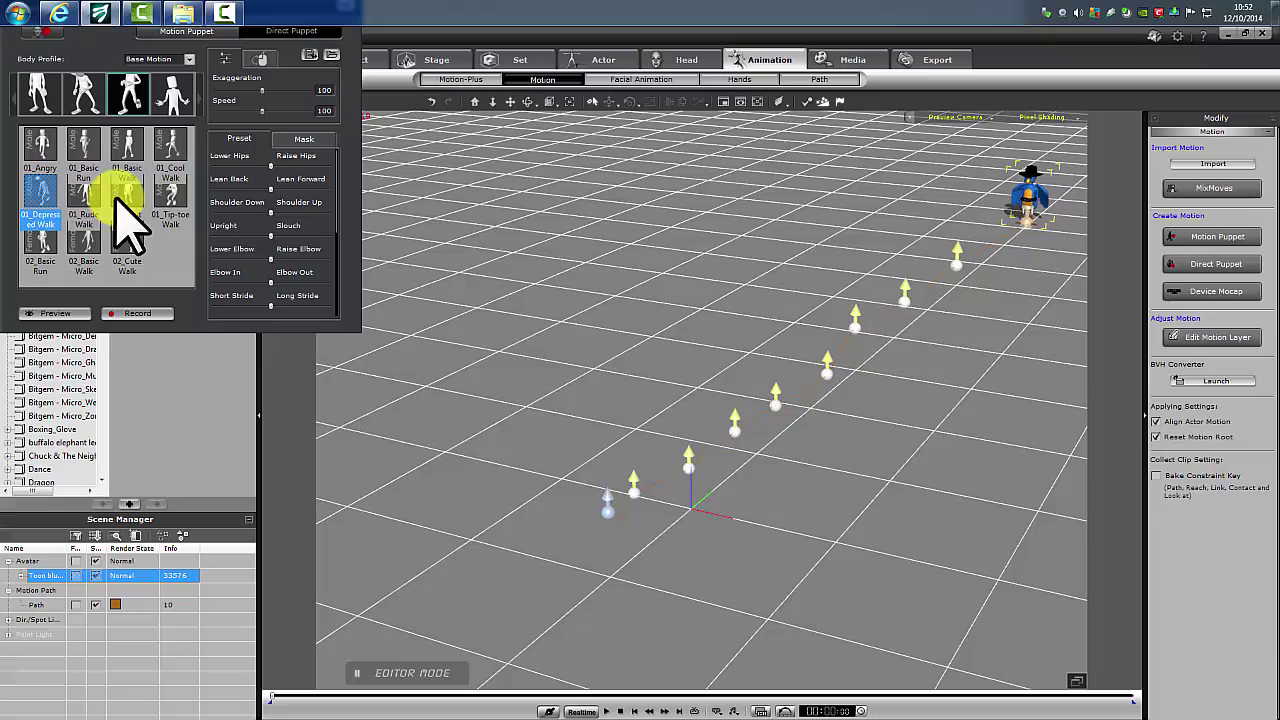
Step: Preview the 01_Strut Walk, 01_Tip-toe Walk, 02_Cute Walk and 02_Basic Walk motions on the blue bird
click(120, 193)
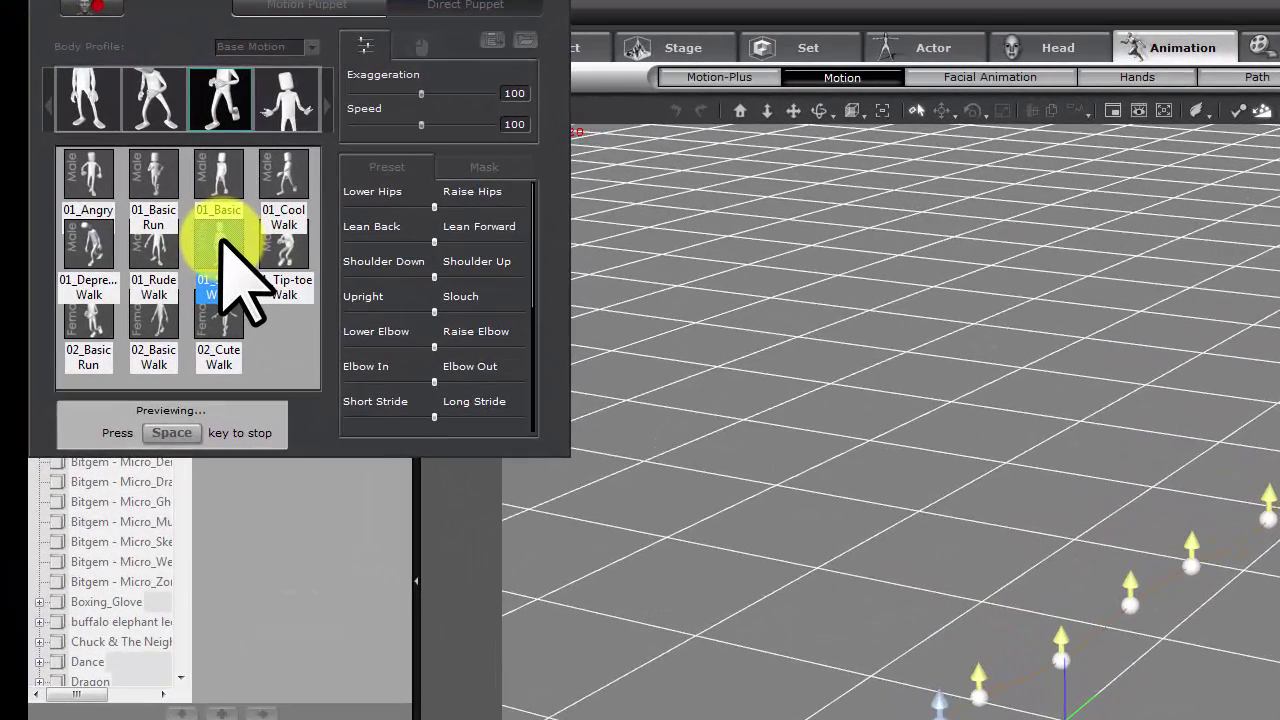
click(280, 262)
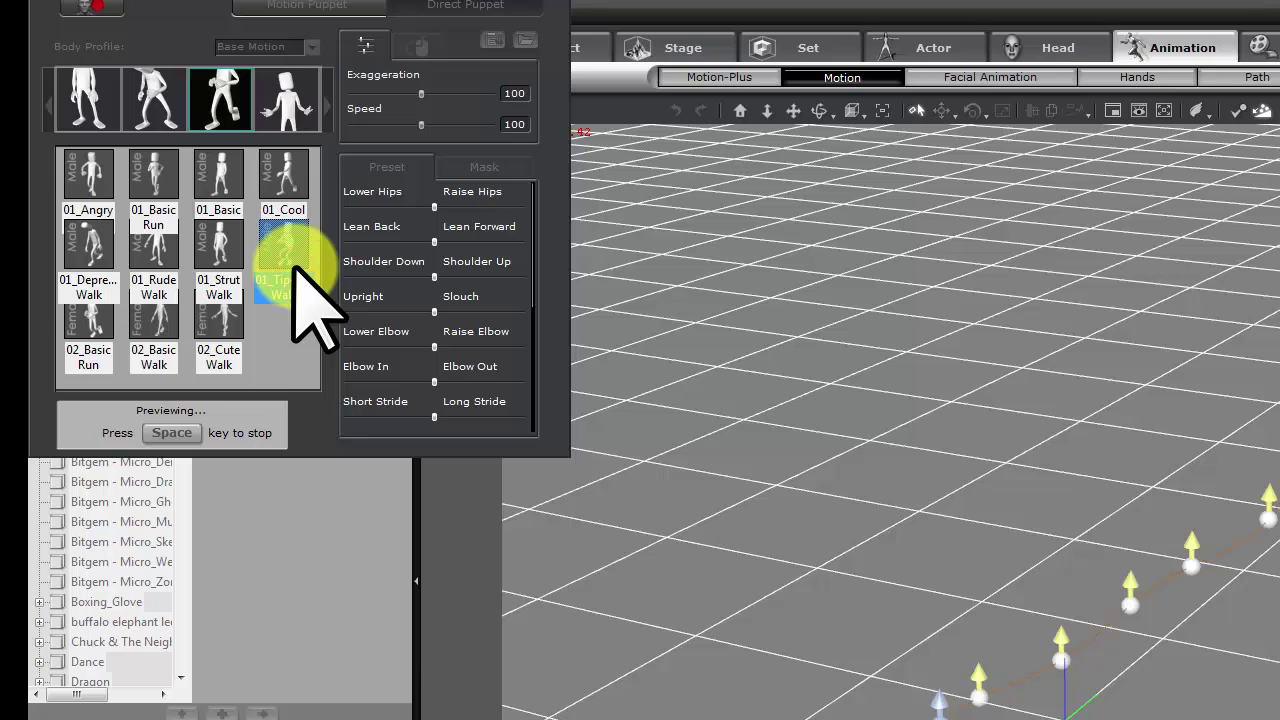
key(space)
click(222, 335)
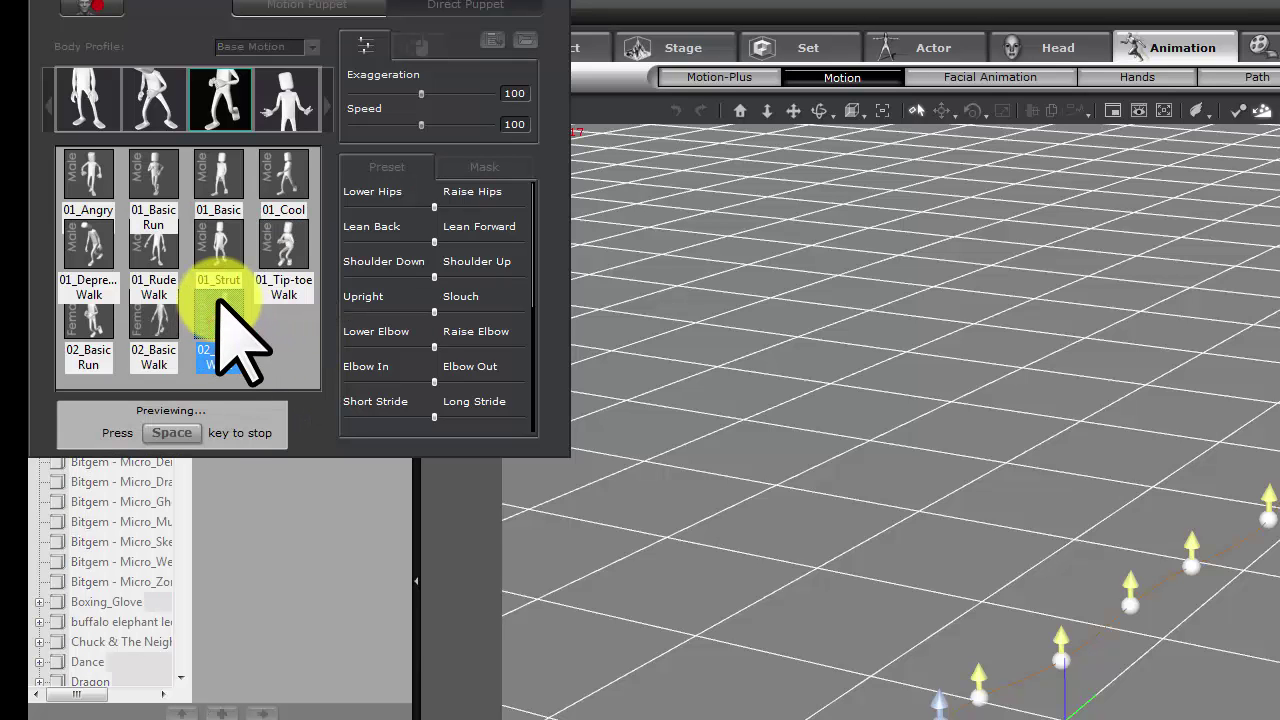
key(space)
click(153, 330)
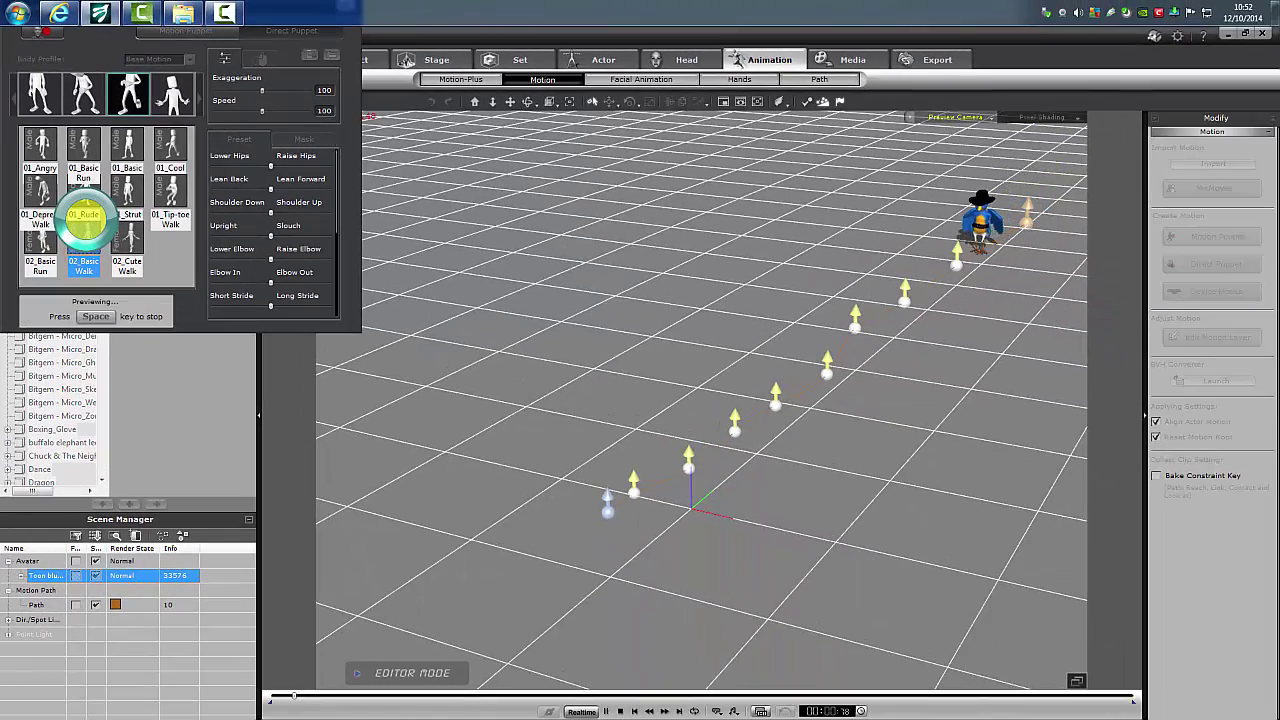
Step: Choose the 02_Basic Run motion, preview it on the blue bird, and record it along the path
click(45, 245)
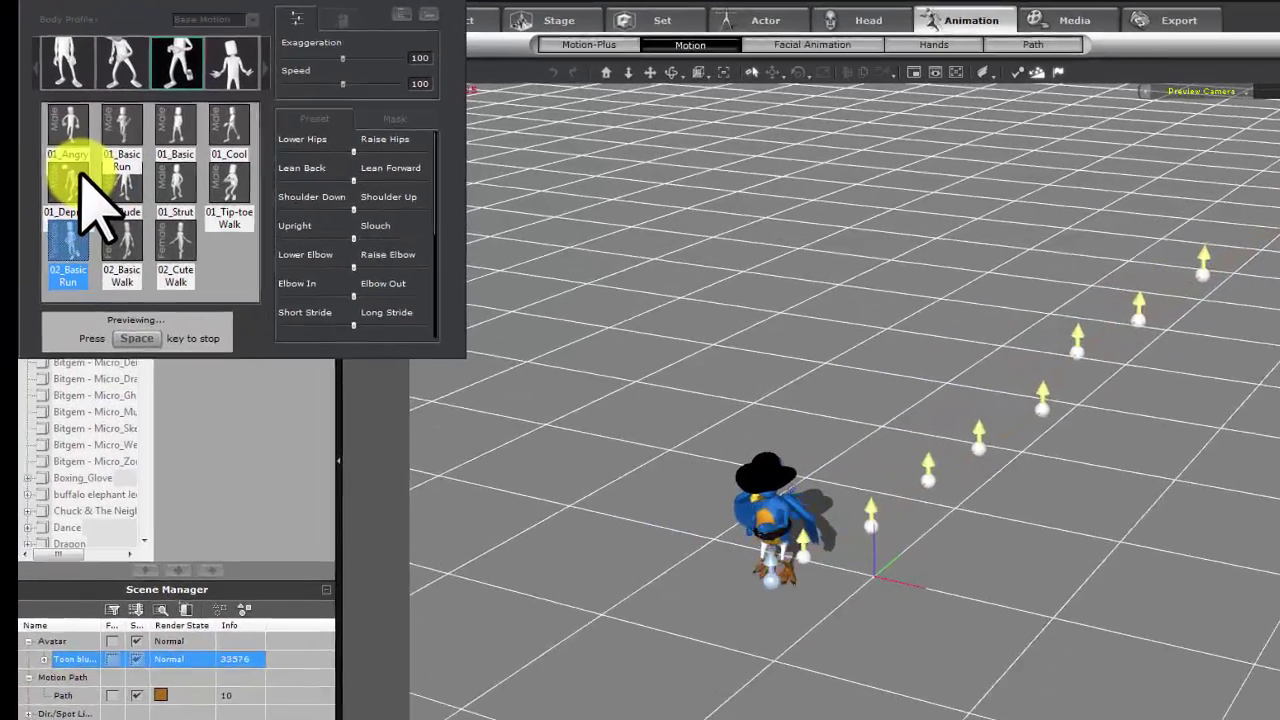
key(space)
key(space)
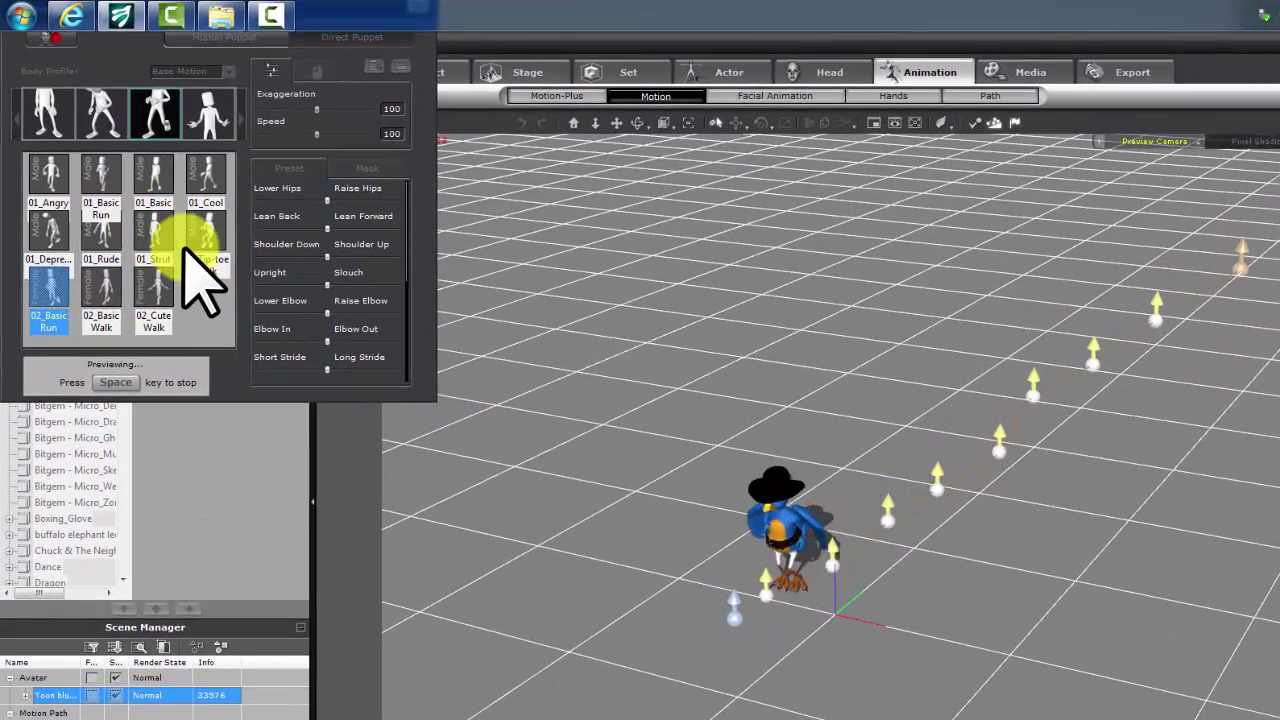
key(space)
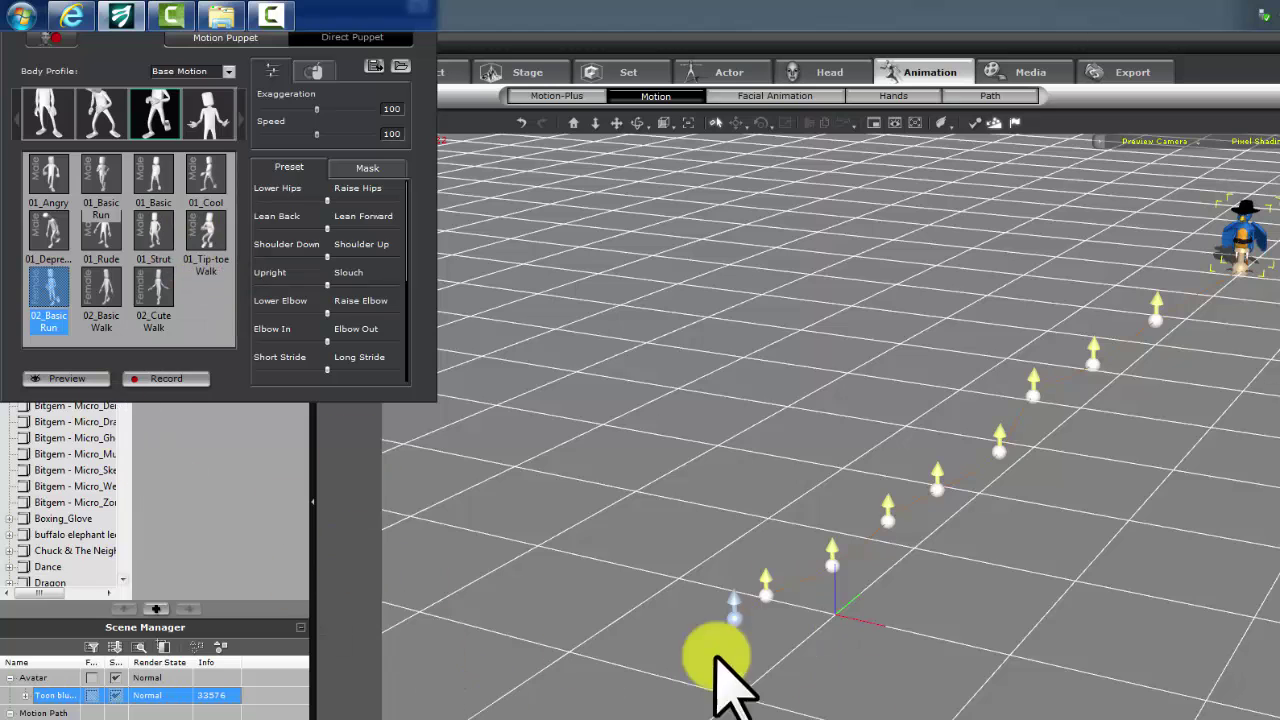
click(204, 376)
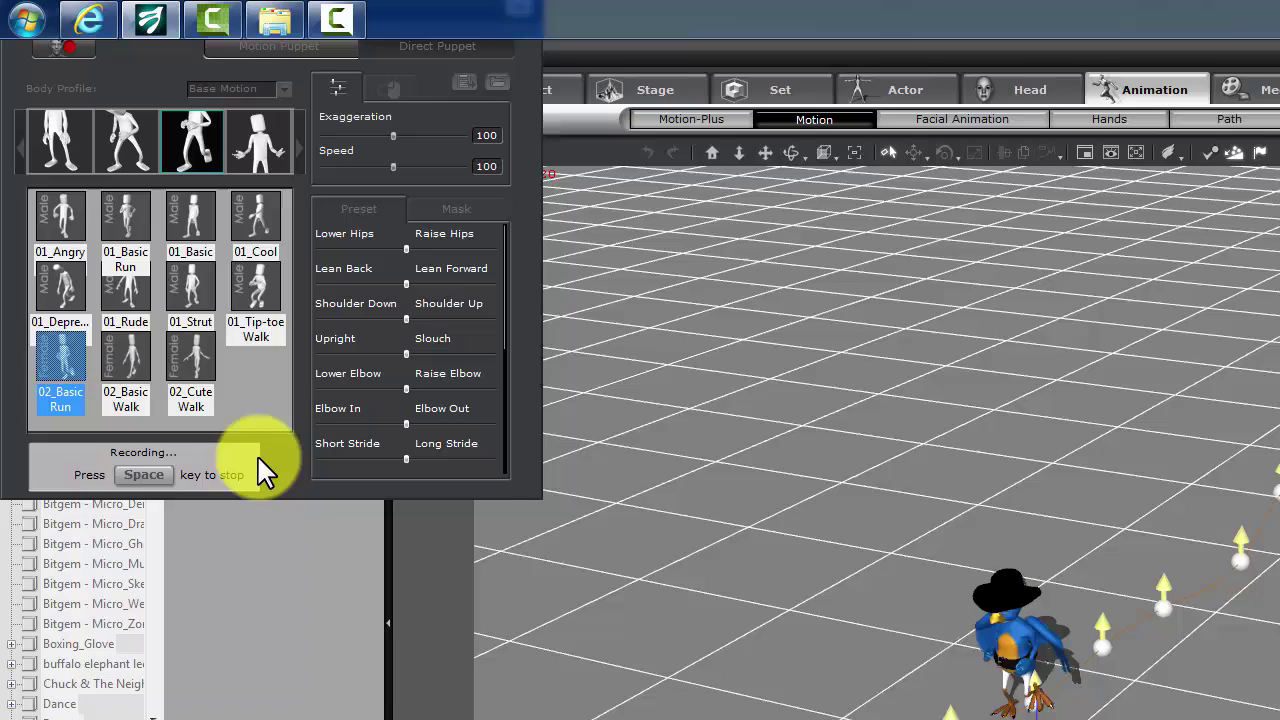
key(space)
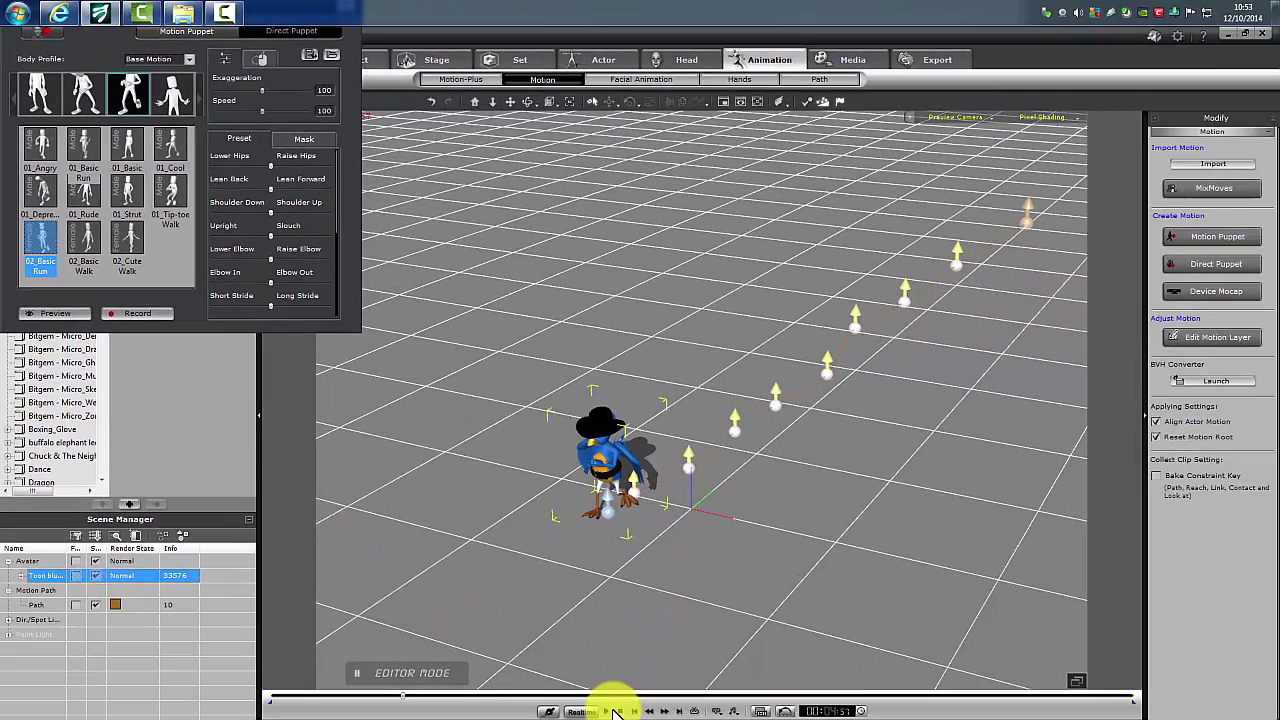
Step: Return to the start of the timeline and play back the blue bird's recorded run along the path
click(607, 708)
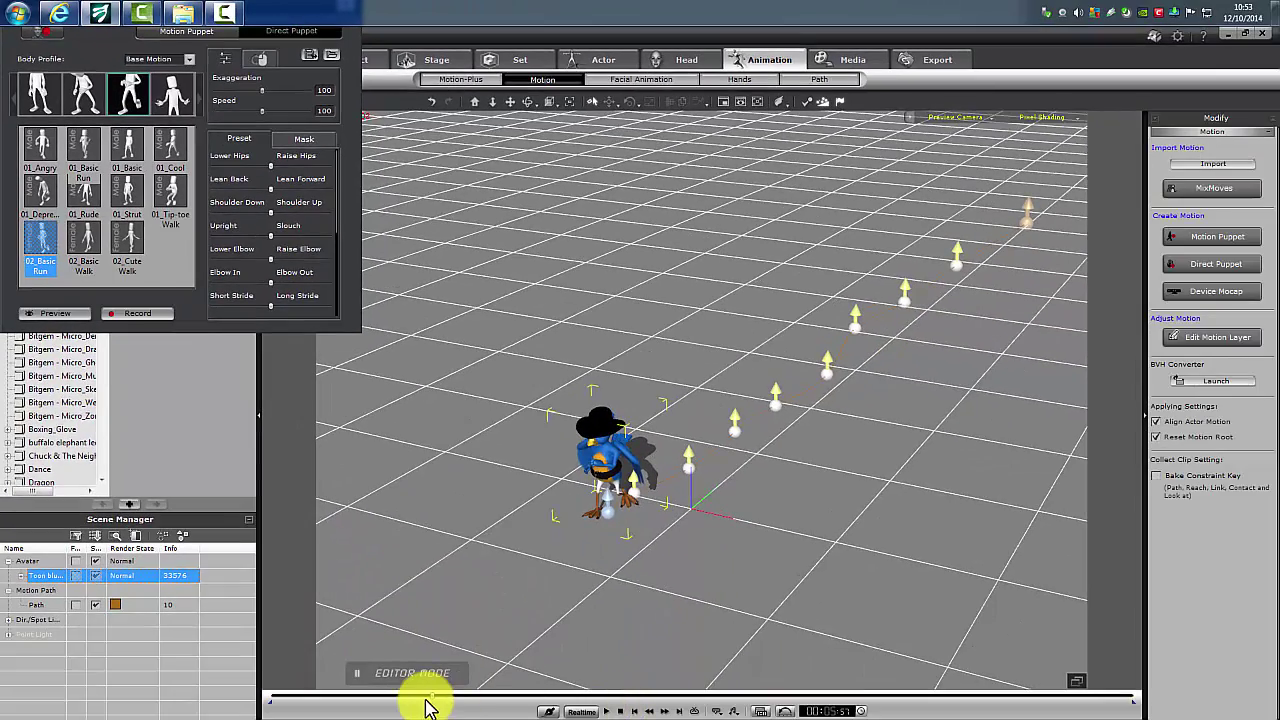
drag(380, 703, 235, 703)
click(606, 711)
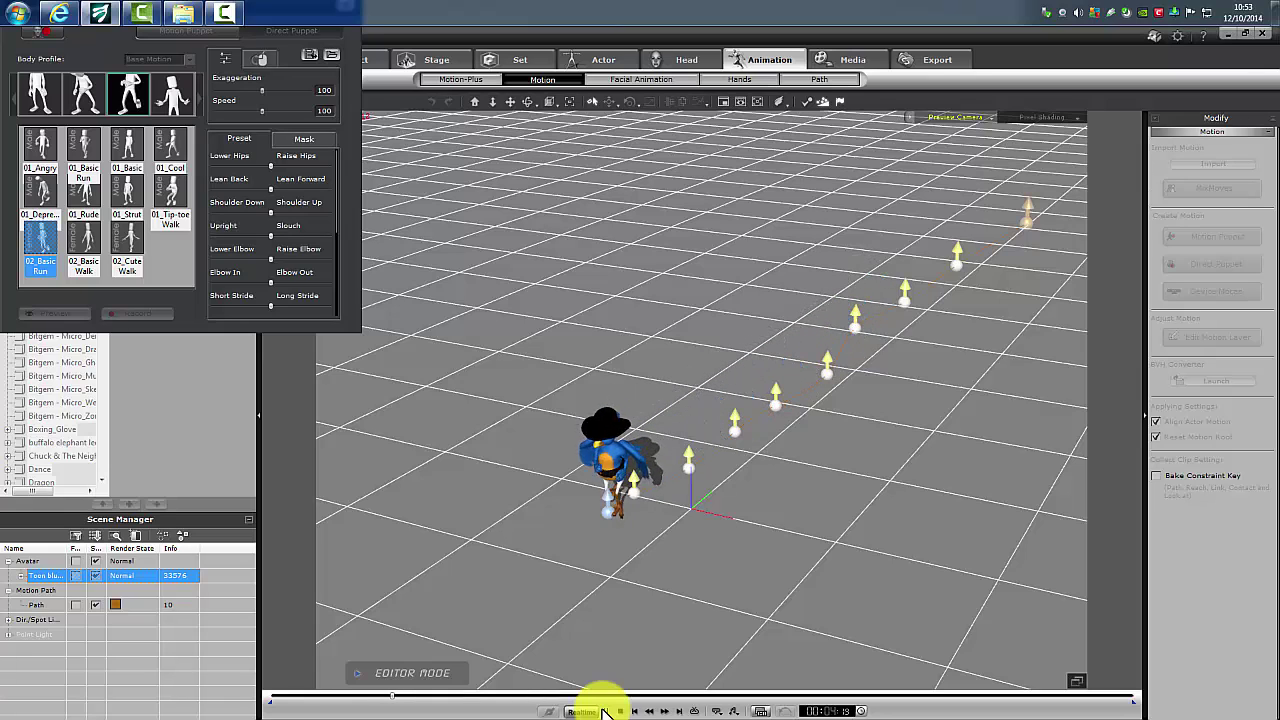
click(606, 711)
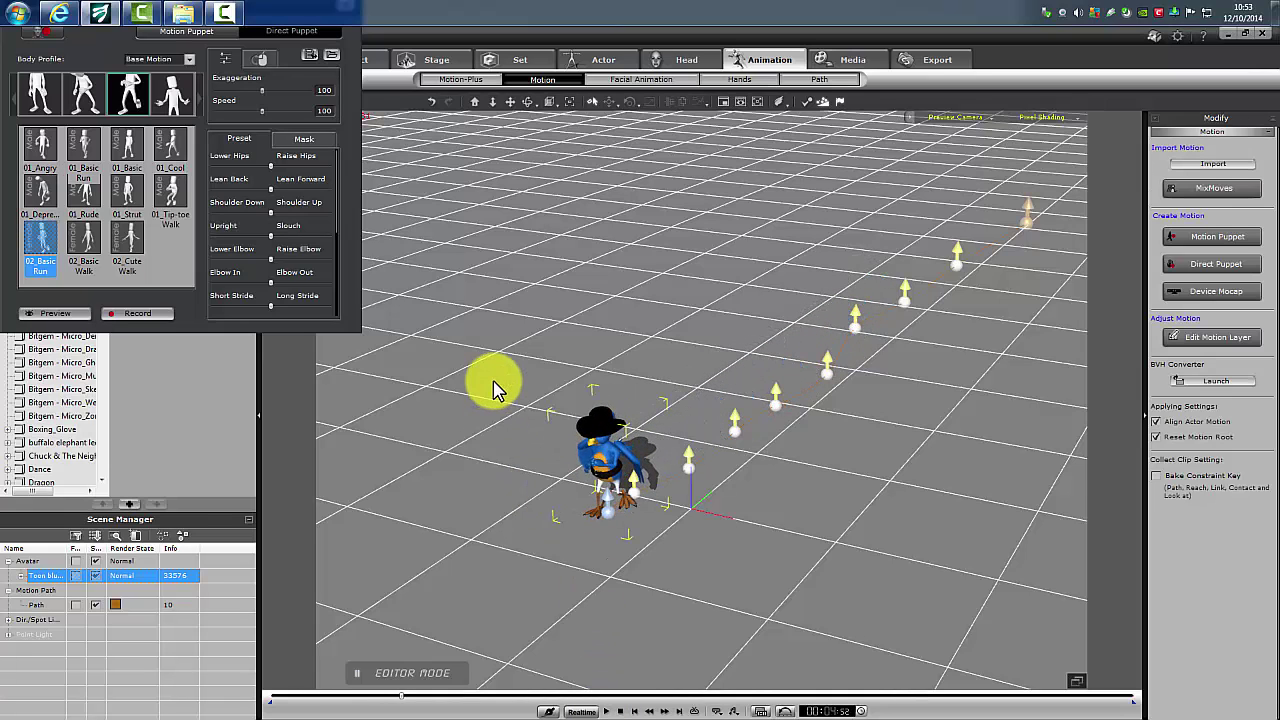